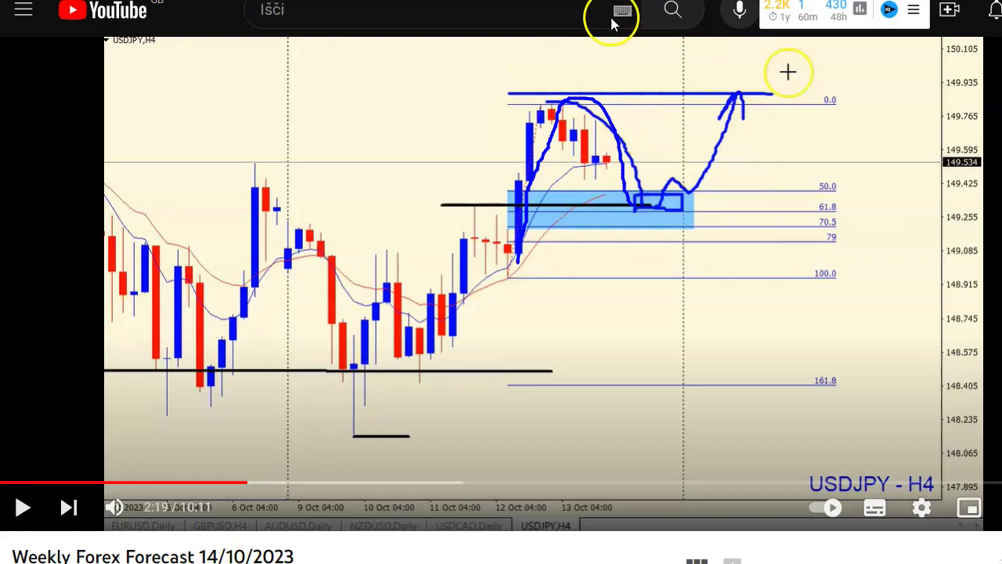
- On the USDJPY daily chart in MetaTrader, outline the pullback lows and mark the recent swing high with freehand strokes
{"action": "key", "text": "ctrl+z"}
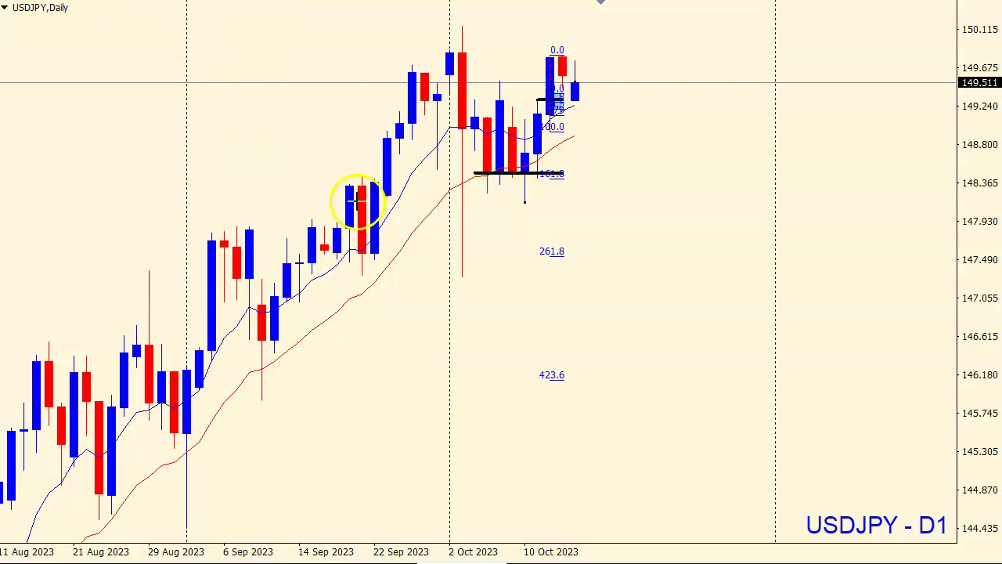
{"action": "left_click_drag", "start_coordinate": [337, 264], "coordinate": [345, 290]}
{"action": "left_click_drag", "start_coordinate": [476, 81], "coordinate": [504, 83]}
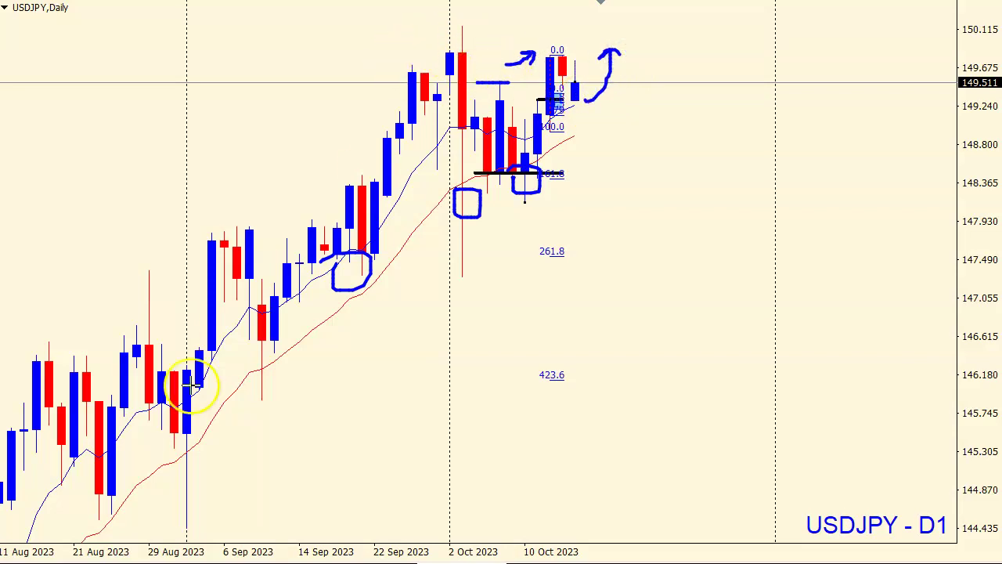
- Clear the freehand markings and switch the USDJPY chart to the H4 timeframe
{"action": "left_click", "coordinate": [188, 467]}
{"action": "key", "text": "h"}
{"action": "key", "text": "4"}
{"action": "key", "text": "Return"}
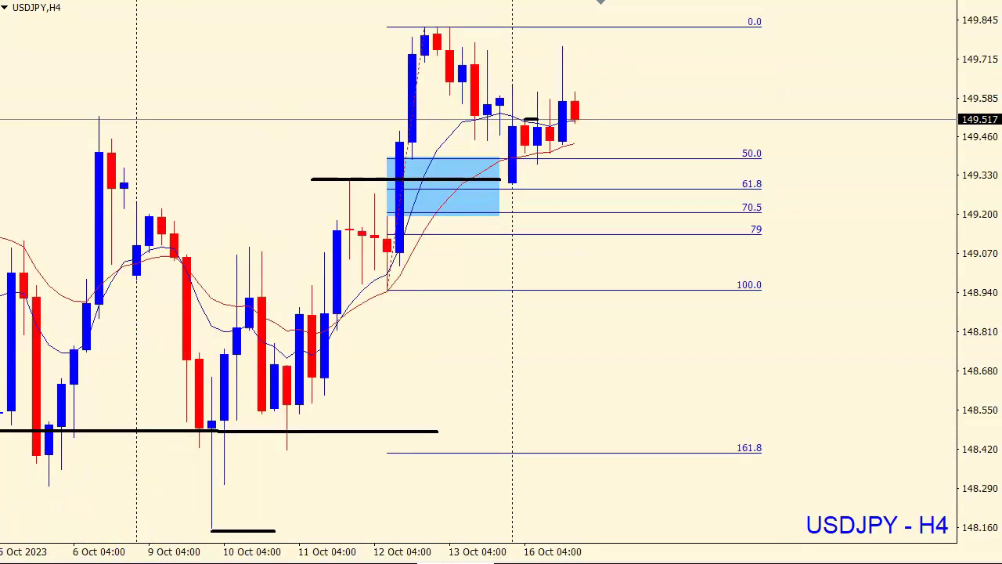
{"action": "left_click_drag", "start_coordinate": [968, 217], "coordinate": [973, 221]}
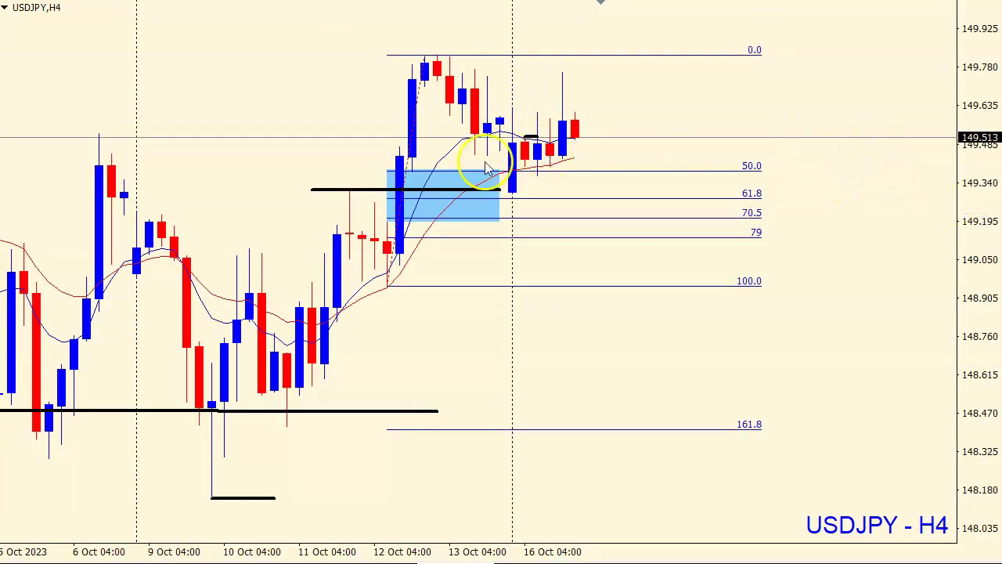
- Examine the H4 upswing from the 12 October low and its Fibonacci 50.0 level with the crosshair
{"action": "middle_click", "coordinate": [428, 181]}
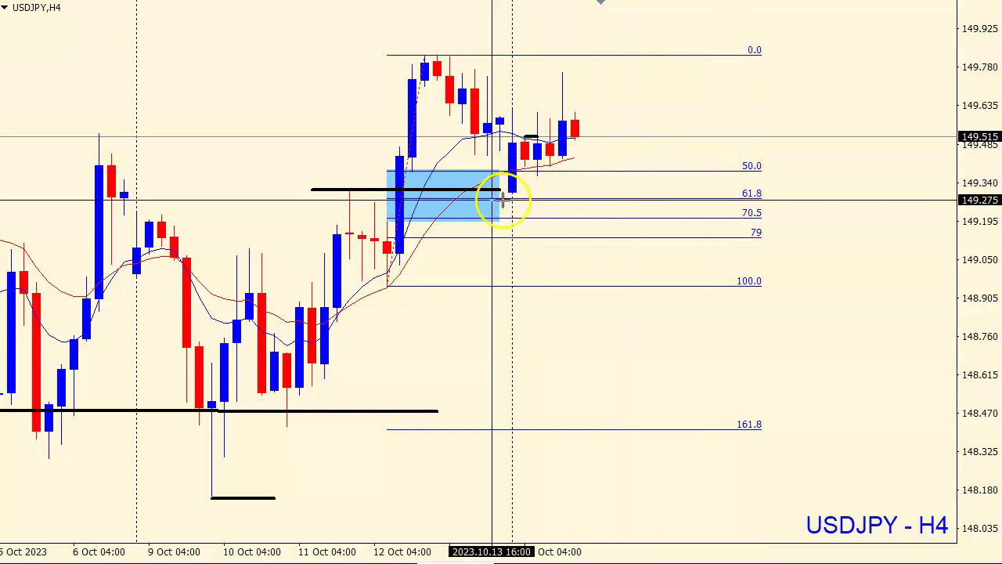
{"action": "mouse_move", "coordinate": [384, 278]}
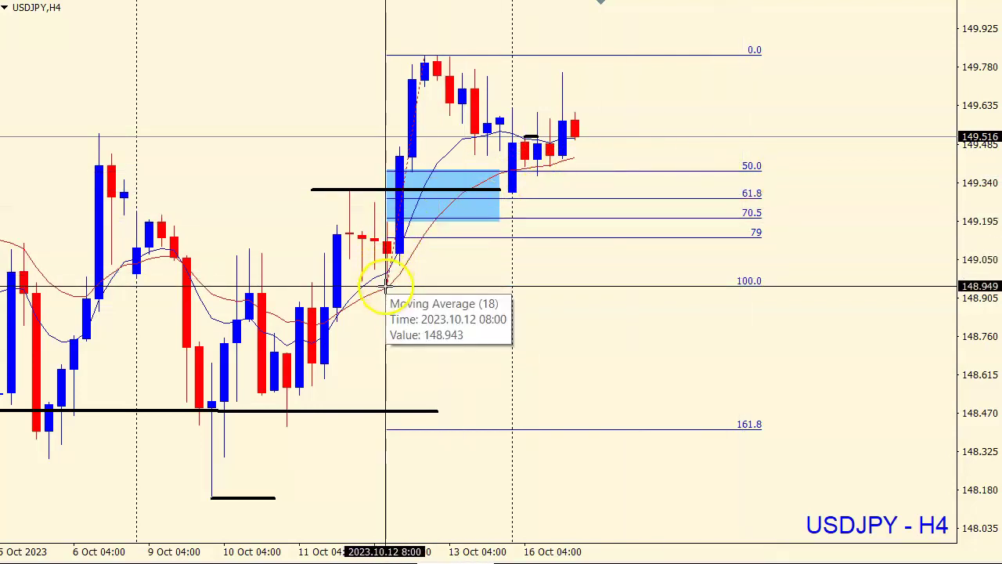
{"action": "left_click_drag", "start_coordinate": [386, 288], "coordinate": [514, 192]}
{"action": "middle_click", "coordinate": [431, 62]}
{"action": "middle_click", "coordinate": [738, 168]}
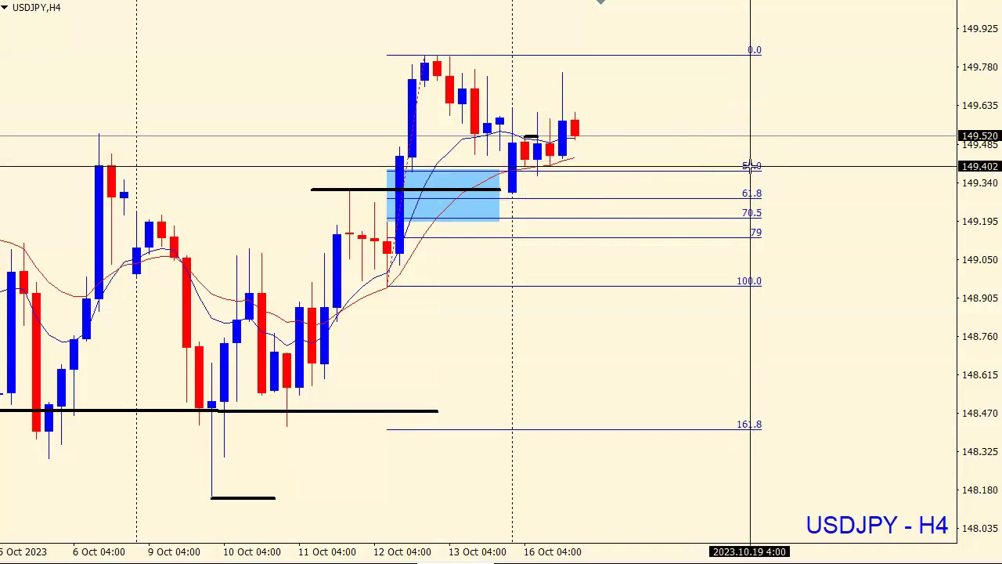
- Examine the 16 October H4 candles, from the opening drop to the bounce, against the Fibonacci 50.0 level
{"action": "left_click", "coordinate": [566, 161]}
{"action": "left_click", "coordinate": [513, 174]}
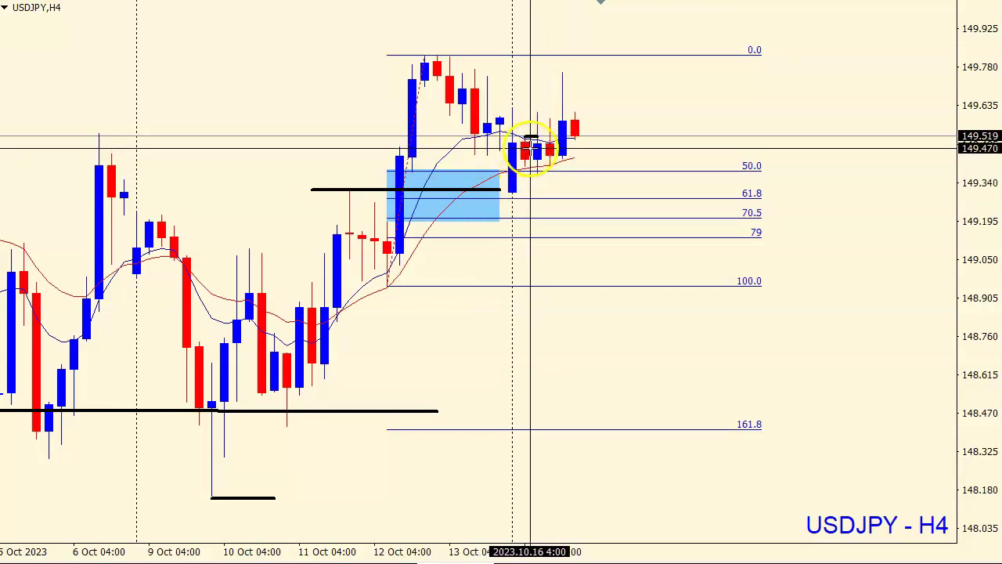
{"action": "mouse_move", "coordinate": [538, 144]}
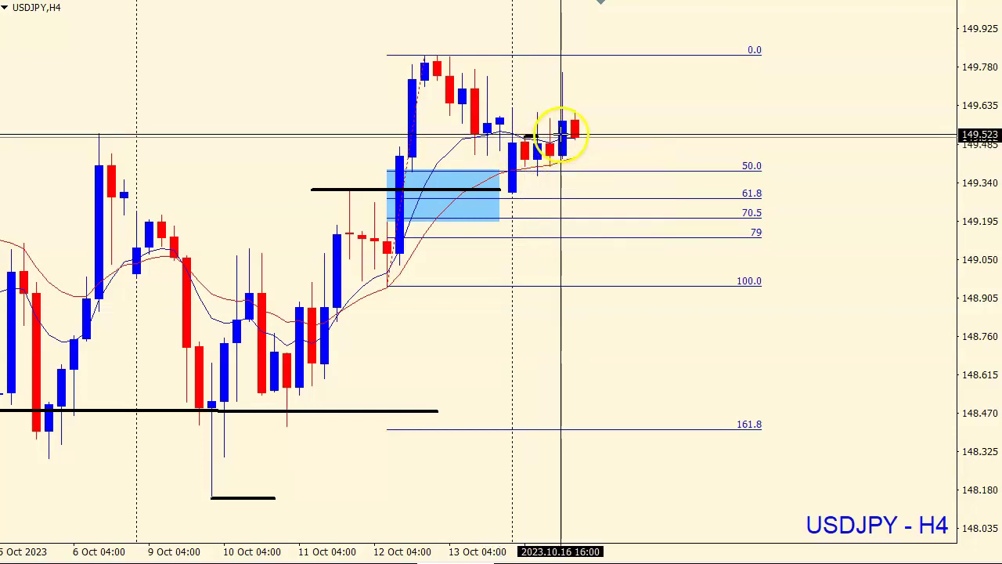
{"action": "left_click", "coordinate": [561, 135]}
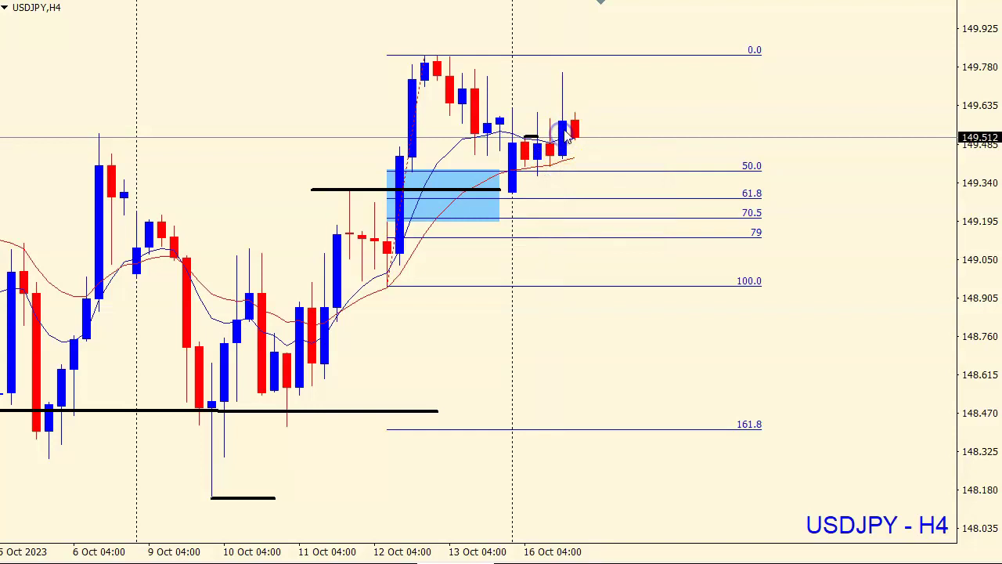
{"action": "middle_click", "coordinate": [501, 174]}
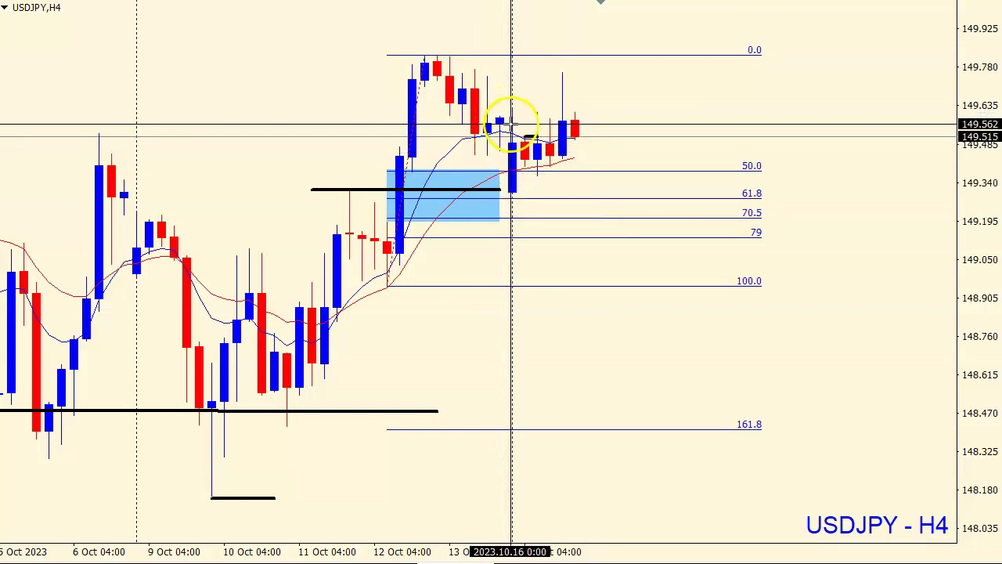
{"action": "left_click_drag", "start_coordinate": [500, 116], "coordinate": [514, 193]}
{"action": "middle_click", "coordinate": [743, 175]}
{"action": "left_click", "coordinate": [752, 170]}
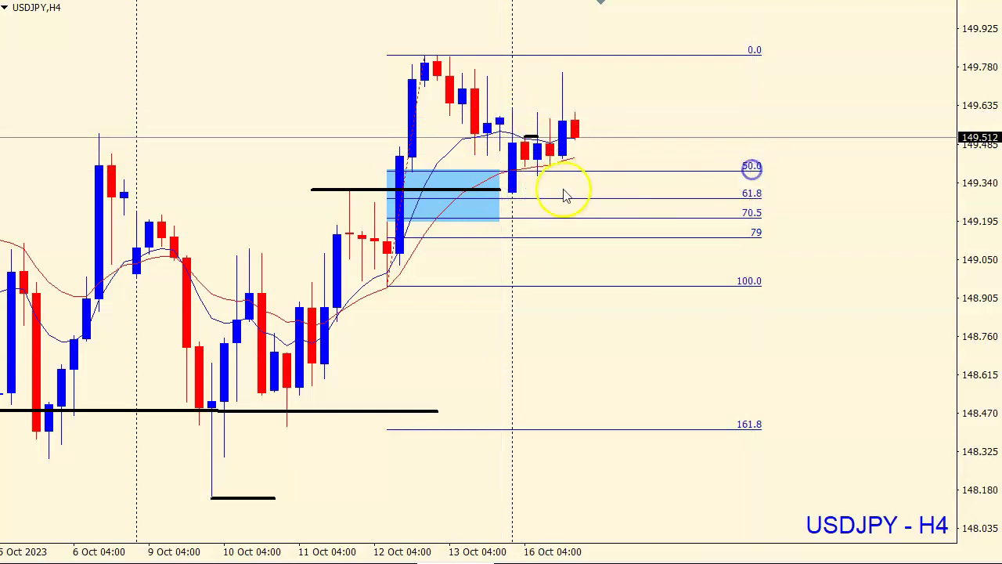
- Extend the blue zone rectangle and the black trendline at 149.313 forward in time past the 16 October opening candle
{"action": "mouse_move", "coordinate": [500, 173]}
{"action": "left_mouse_down"}
{"action": "mouse_move", "coordinate": [660, 168]}
{"action": "mouse_move", "coordinate": [400, 220]}
{"action": "mouse_move", "coordinate": [420, 165]}
{"action": "mouse_move", "coordinate": [709, 166]}
{"action": "mouse_move", "coordinate": [674, 172]}
{"action": "left_mouse_up"}
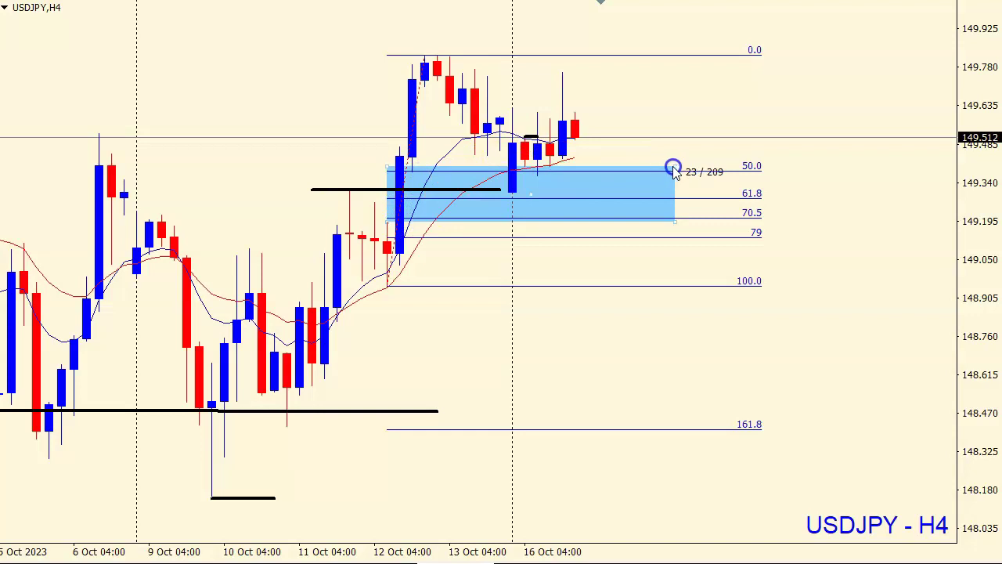
{"action": "middle_click", "coordinate": [404, 187]}
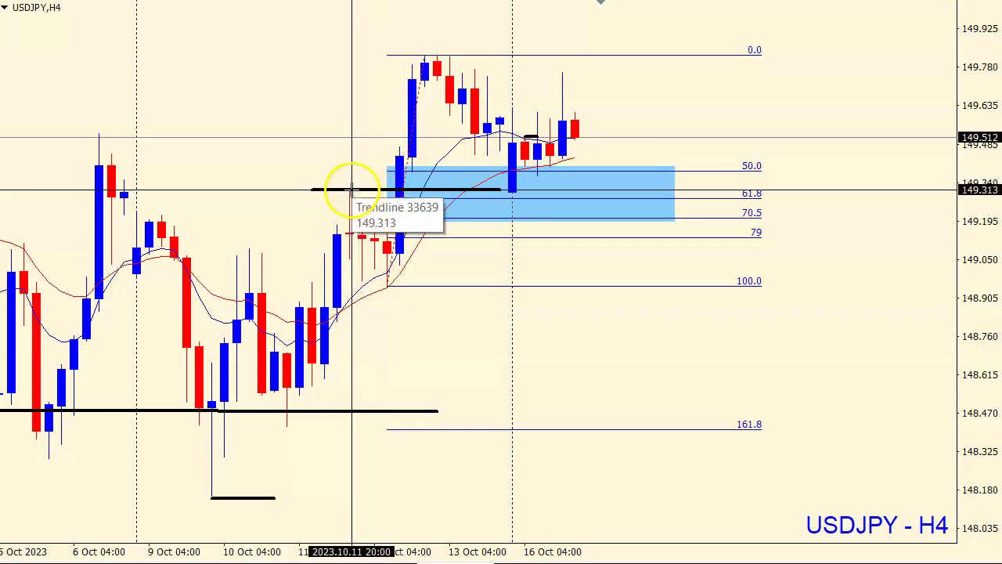
{"action": "left_click", "coordinate": [499, 190]}
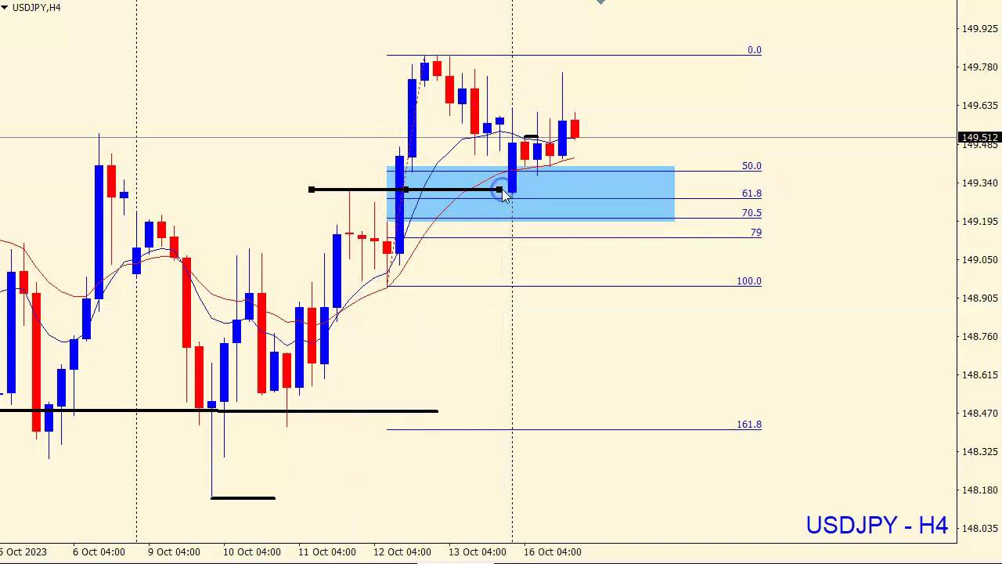
{"action": "middle_click", "coordinate": [586, 178]}
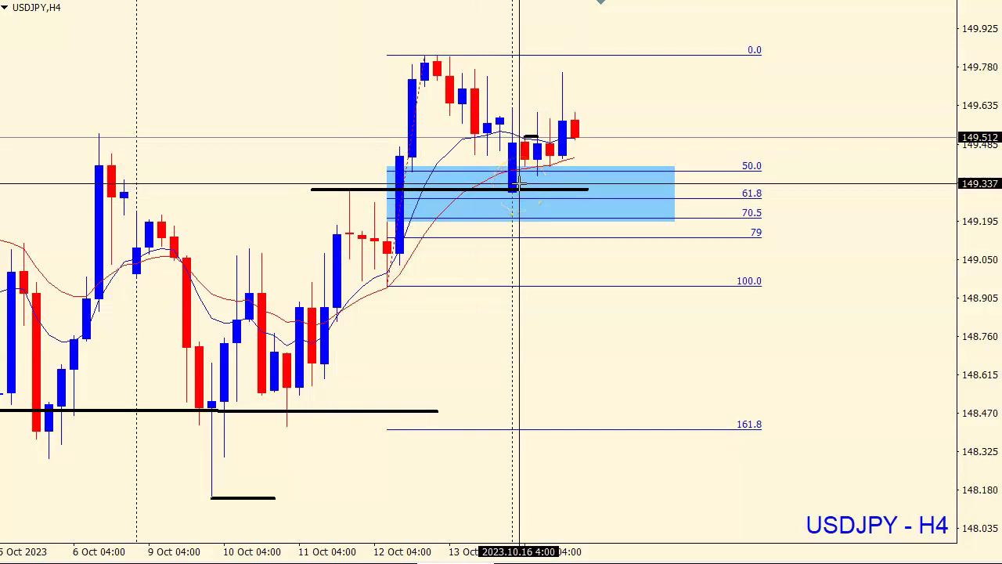
{"action": "left_click_drag", "start_coordinate": [514, 189], "coordinate": [531, 161]}
- Switch the USDJPY chart to the H1 timeframe and stretch the price scale around the 16 October candles
{"action": "left_click", "coordinate": [365, 14]}
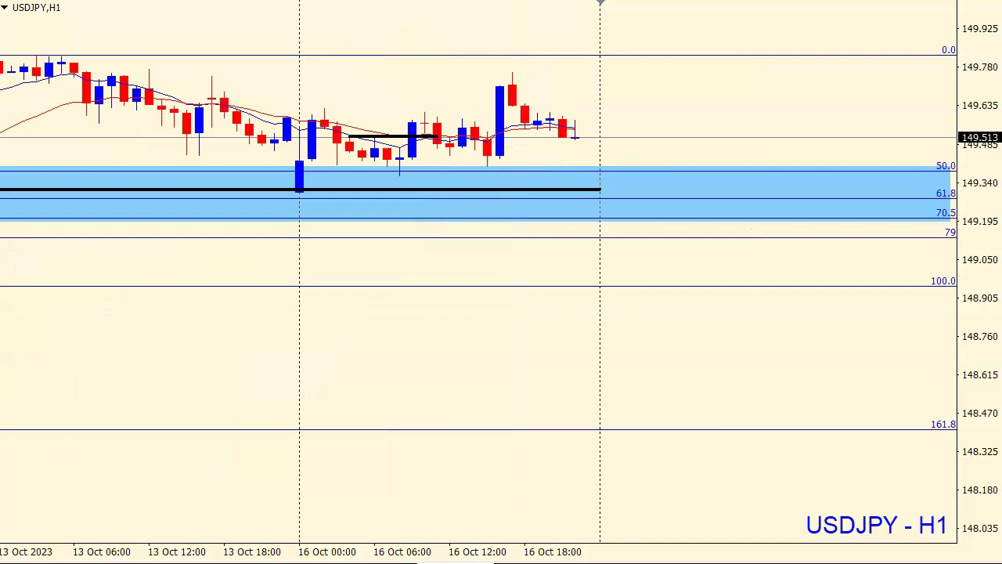
{"action": "key", "text": "minus"}
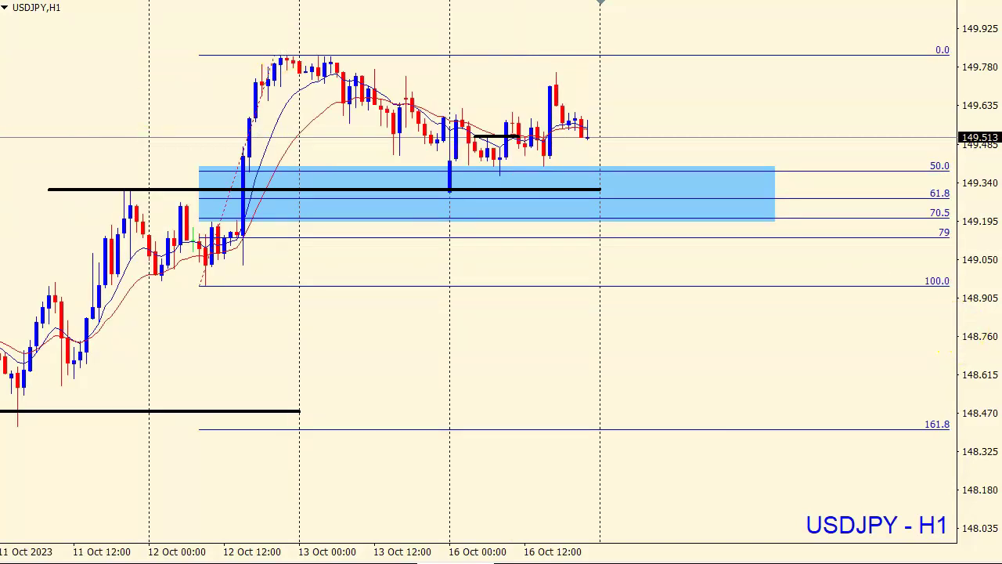
{"action": "key", "text": "plus"}
{"action": "left_click_drag", "start_coordinate": [439, 138], "coordinate": [540, 180]}
{"action": "left_click_drag", "start_coordinate": [960, 357], "coordinate": [937, 152]}
{"action": "left_click_drag", "start_coordinate": [982, 197], "coordinate": [961, 252]}
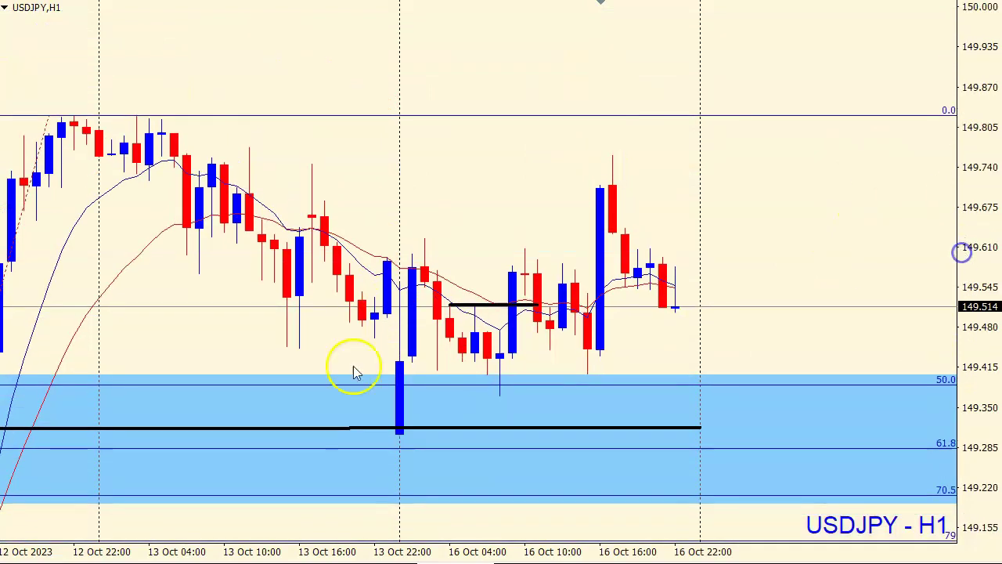
- Draw a freehand vertical line at the 16 October open and circle the descending swing highs on the H1 chart
{"action": "left_click_drag", "start_coordinate": [405, 30], "coordinate": [393, 422]}
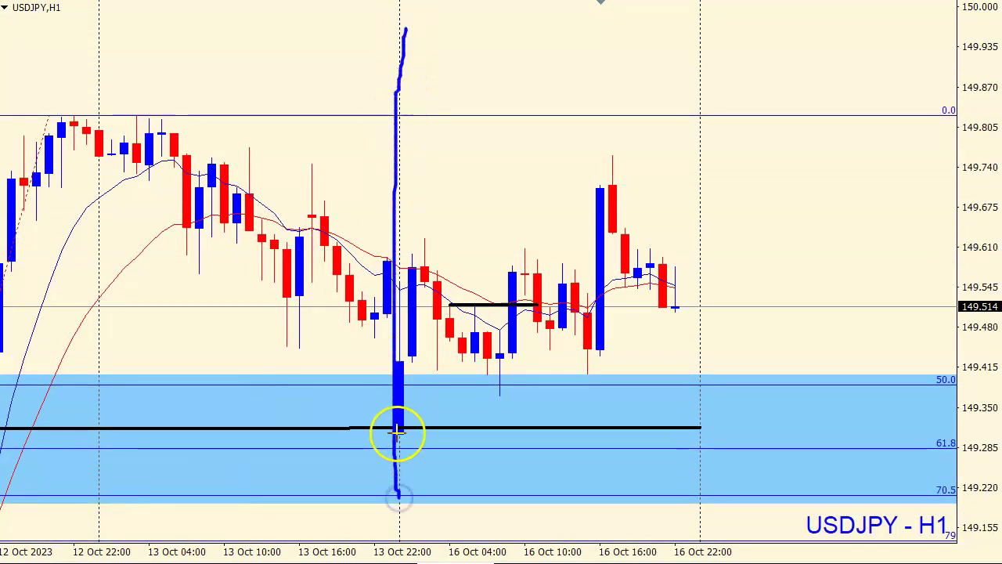
{"action": "left_click", "coordinate": [412, 256]}
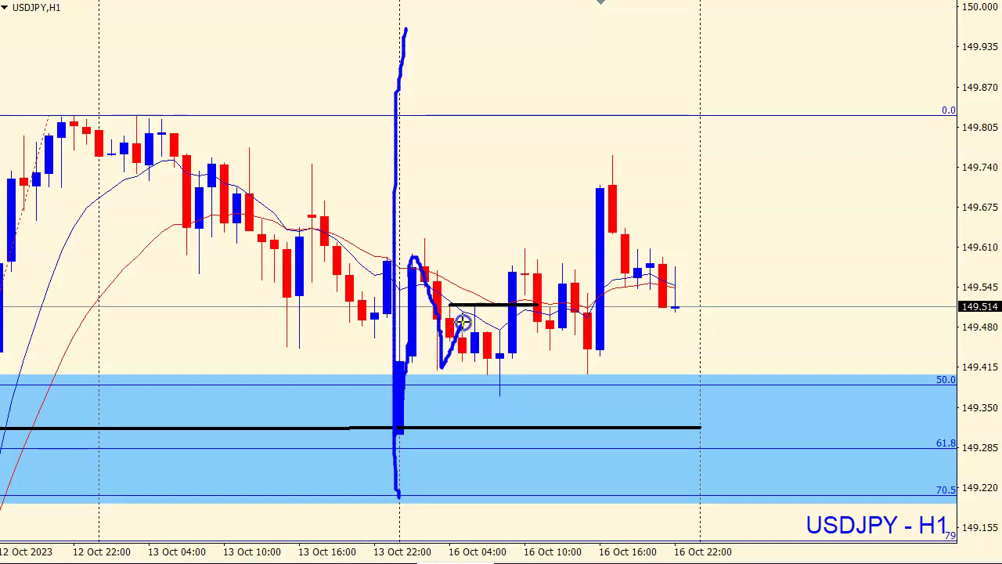
{"action": "left_click", "coordinate": [420, 256]}
{"action": "mouse_move", "coordinate": [319, 162]}
{"action": "left_mouse_down"}
{"action": "mouse_move", "coordinate": [304, 180]}
{"action": "mouse_move", "coordinate": [319, 161]}
{"action": "left_mouse_up"}
{"action": "mouse_move", "coordinate": [235, 143]}
{"action": "left_mouse_down"}
{"action": "mouse_move", "coordinate": [251, 159]}
{"action": "mouse_move", "coordinate": [235, 141]}
{"action": "left_mouse_up"}
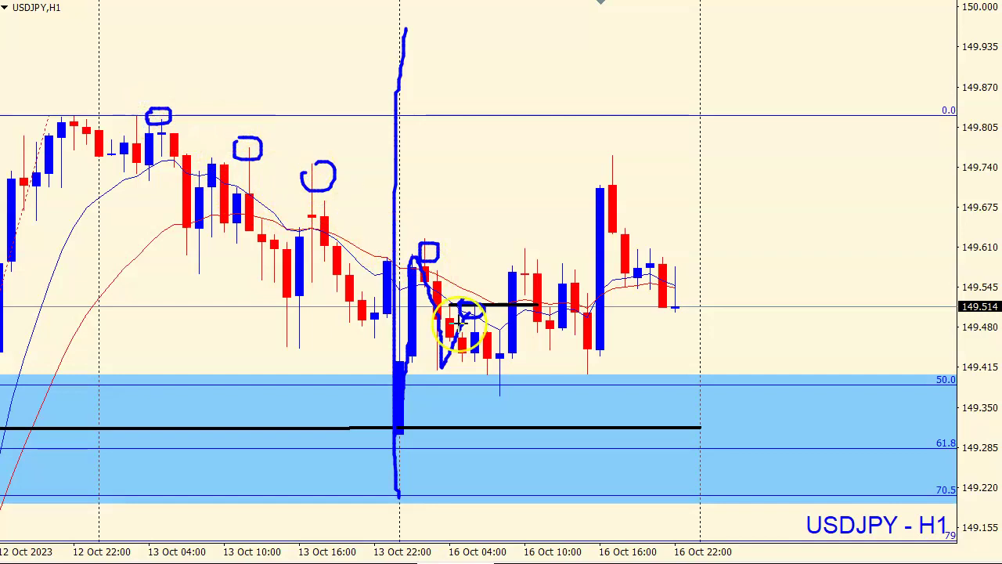
- Draw an arrow pointing down at the high on the short black line and circle the two nearby swing lows
{"action": "left_click_drag", "start_coordinate": [468, 250], "coordinate": [470, 298]}
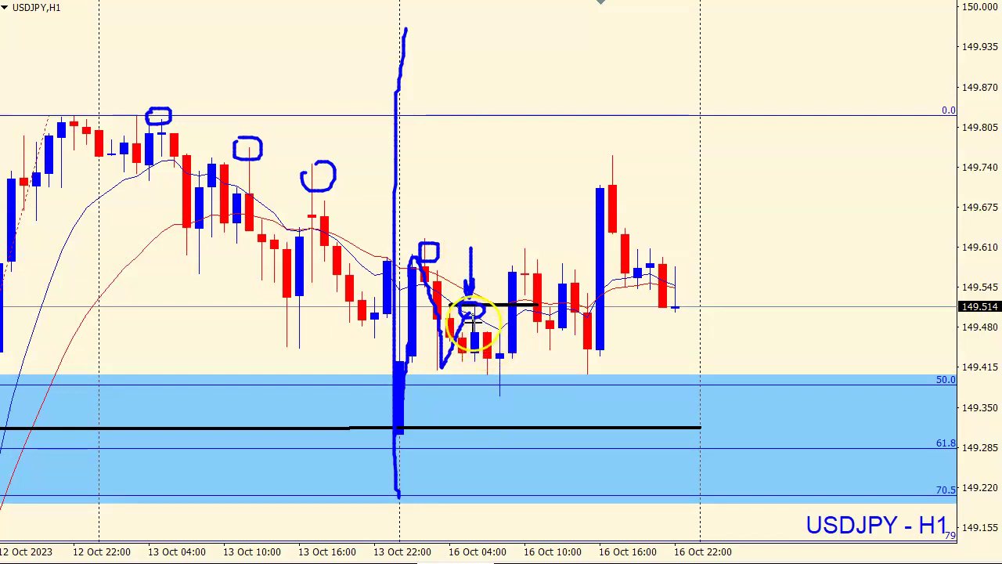
{"action": "mouse_move", "coordinate": [455, 363]}
{"action": "left_mouse_down"}
{"action": "mouse_move", "coordinate": [444, 372]}
{"action": "mouse_move", "coordinate": [458, 368]}
{"action": "left_mouse_up"}
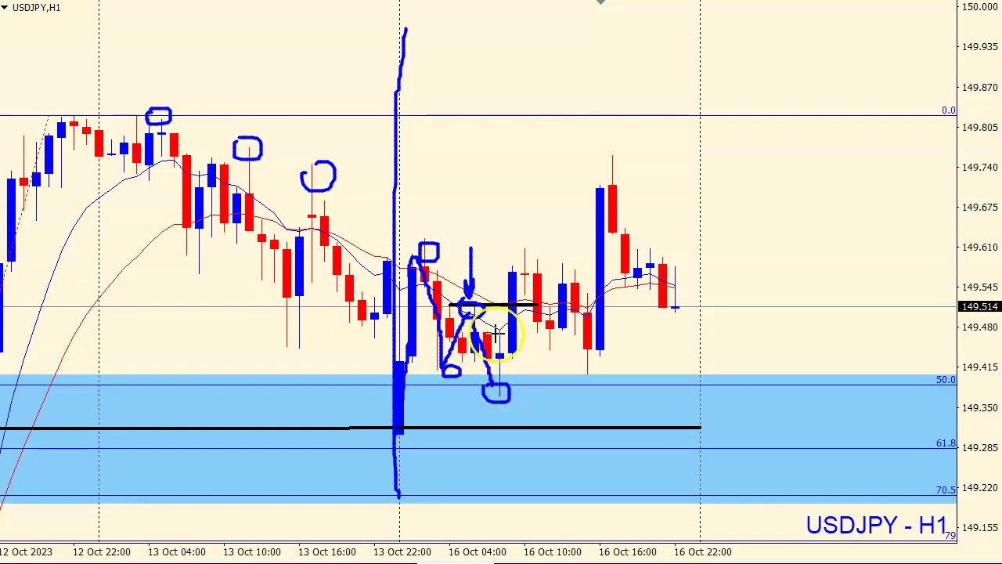
{"action": "mouse_move", "coordinate": [938, 367]}
{"action": "left_mouse_down"}
{"action": "mouse_move", "coordinate": [931, 395]}
{"action": "mouse_move", "coordinate": [930, 369]}
{"action": "left_mouse_up"}
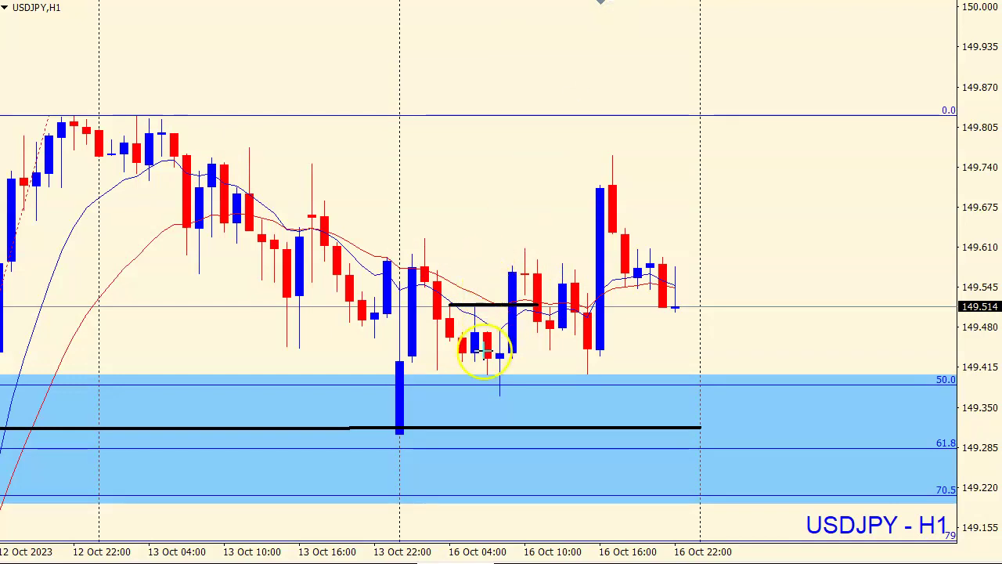
- Examine the bullish H1 candle that breaks above the short black line on 16 October with the crosshair
{"action": "middle_click", "coordinate": [464, 368]}
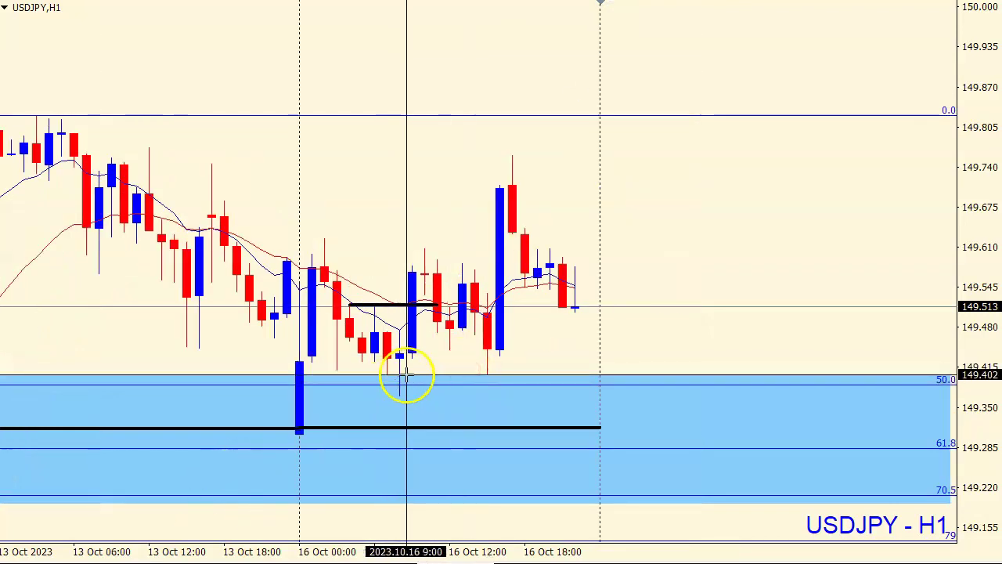
{"action": "left_click_drag", "start_coordinate": [409, 359], "coordinate": [410, 261]}
{"action": "left_click", "coordinate": [372, 302]}
{"action": "left_click", "coordinate": [400, 334]}
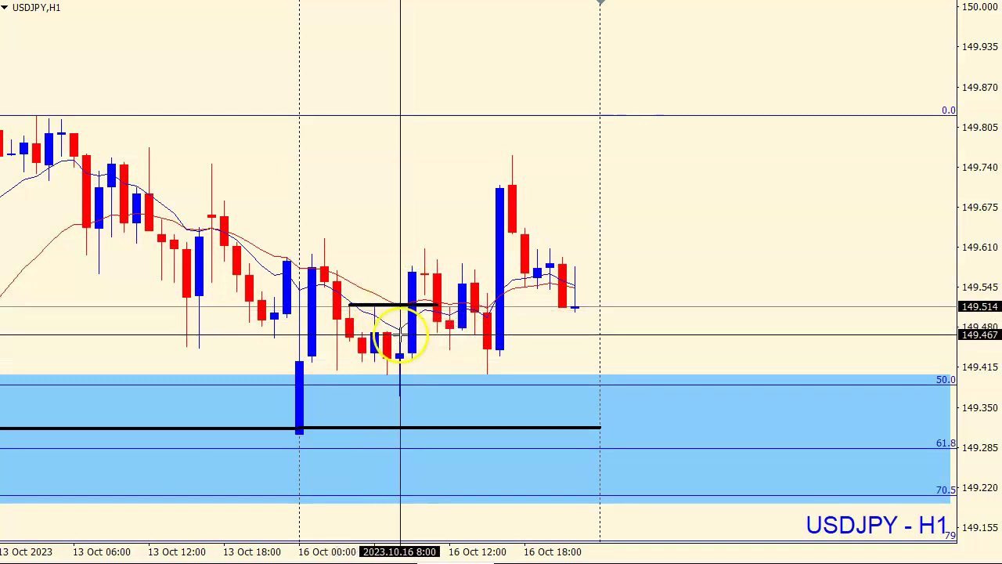
{"action": "left_click", "coordinate": [409, 291]}
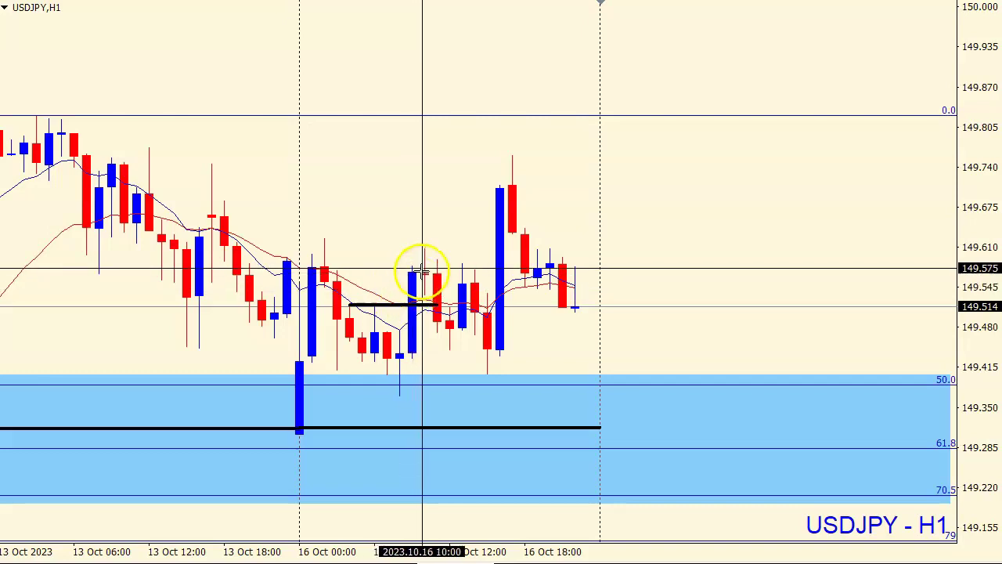
- Draw a blue rectangle around the short black line's level, from the 16 October 08:00 candle to the large bullish candle
{"action": "right_click", "coordinate": [429, 269]}
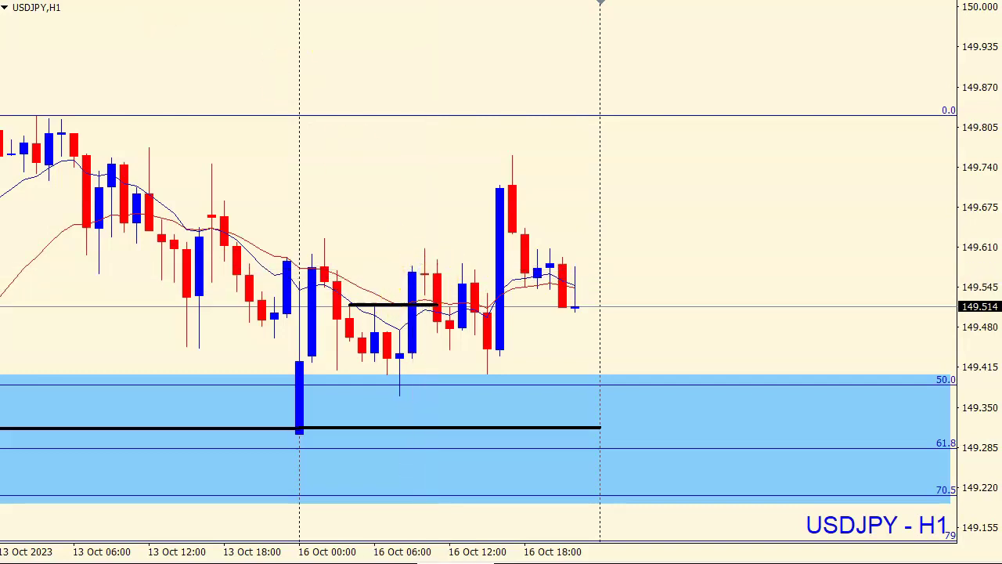
{"action": "left_click", "coordinate": [444, 335]}
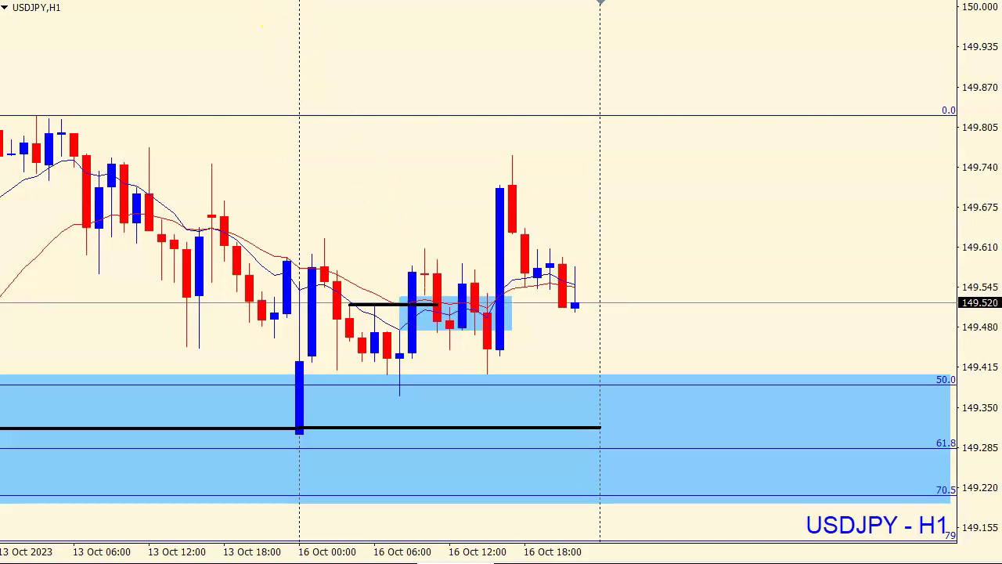
- Draw a Fibonacci retracement from the 16 October swing low near 149.37 up to the swing high at about 149.609
{"action": "middle_click", "coordinate": [379, 404]}
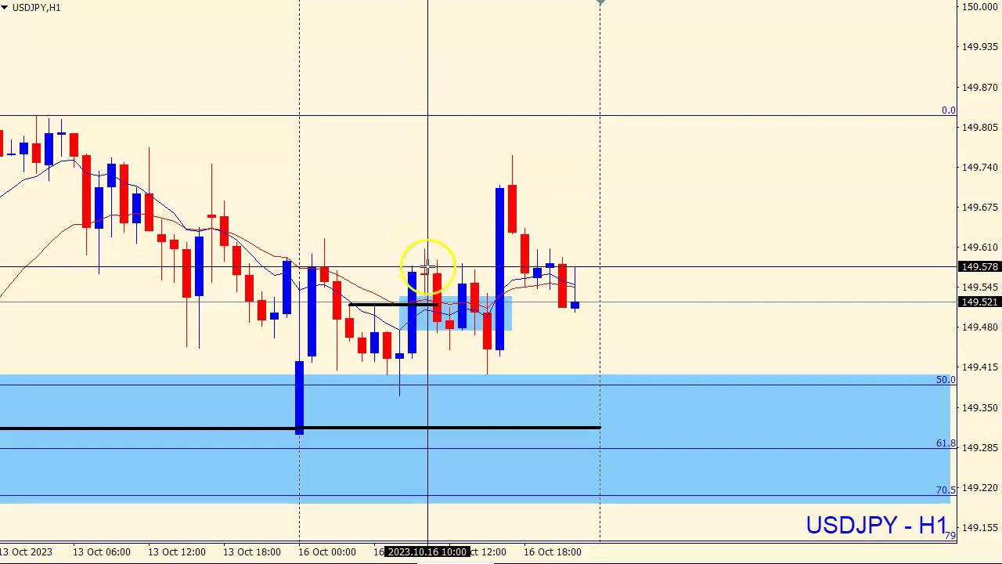
{"action": "left_click", "coordinate": [444, 319]}
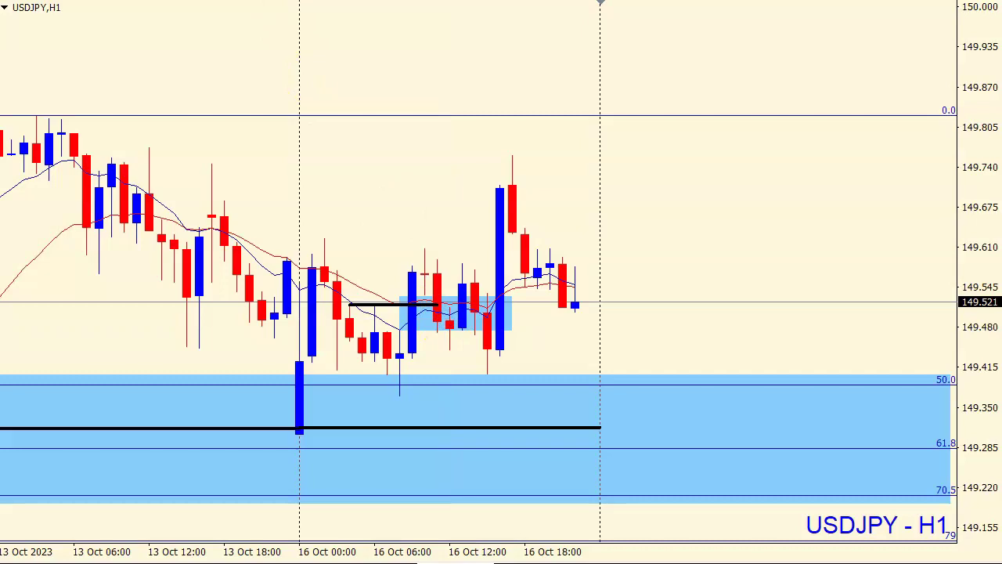
{"action": "mouse_move", "coordinate": [389, 394]}
{"action": "left_mouse_down"}
{"action": "mouse_move", "coordinate": [408, 339]}
{"action": "mouse_move", "coordinate": [399, 394]}
{"action": "mouse_move", "coordinate": [411, 248]}
{"action": "left_mouse_up"}
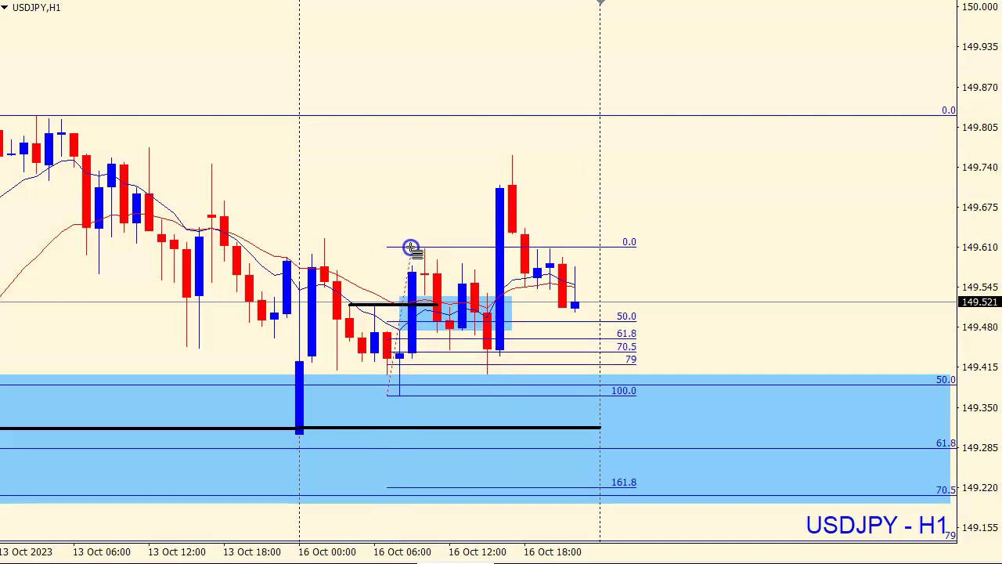
{"action": "middle_click", "coordinate": [417, 249]}
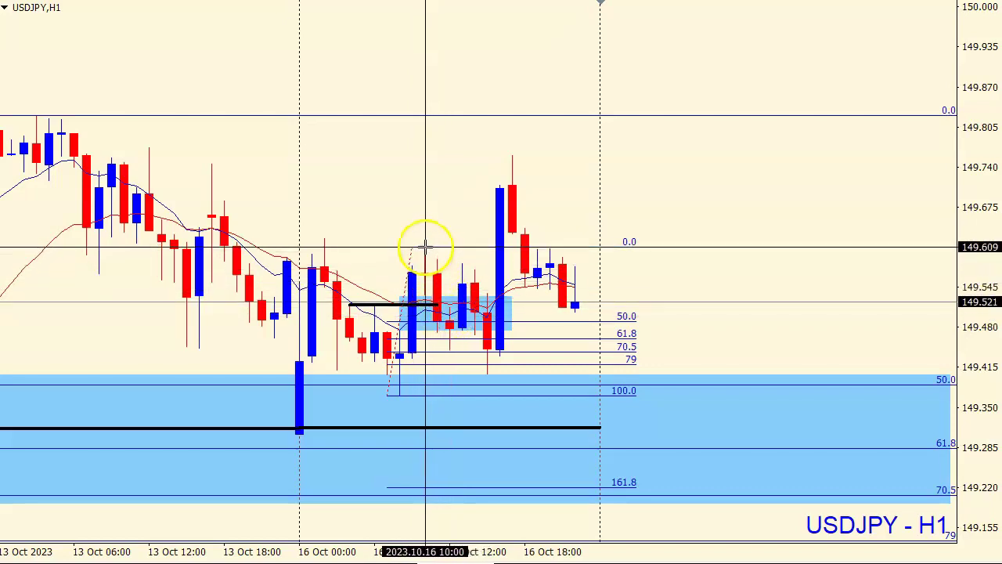
{"action": "left_click", "coordinate": [425, 248]}
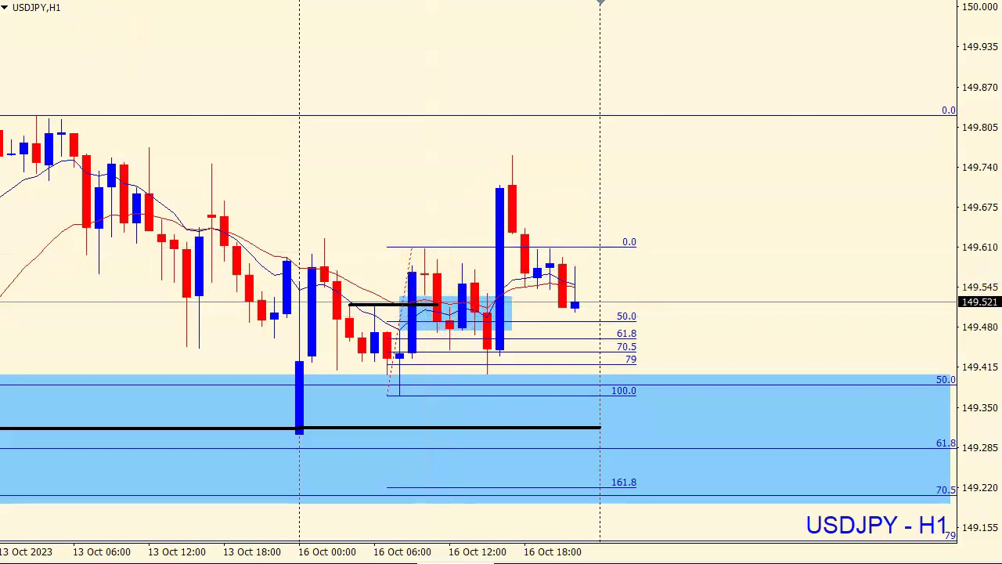
- Examine the 16 October Fibonacci retracement and clear the freehand circles around its high, its low and the 50.0 to 61.8 zone
{"action": "key", "text": "plus"}
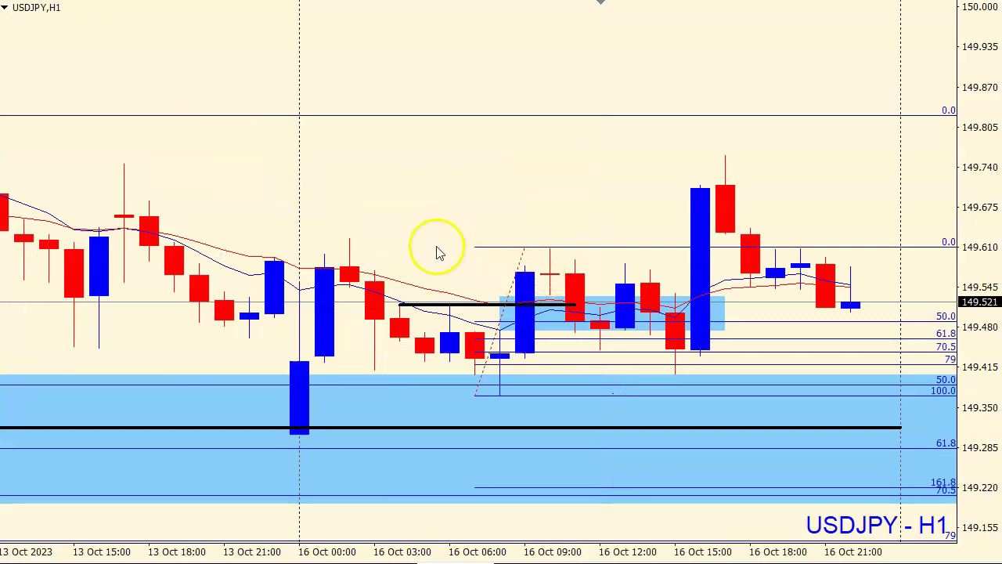
{"action": "key", "text": "minus"}
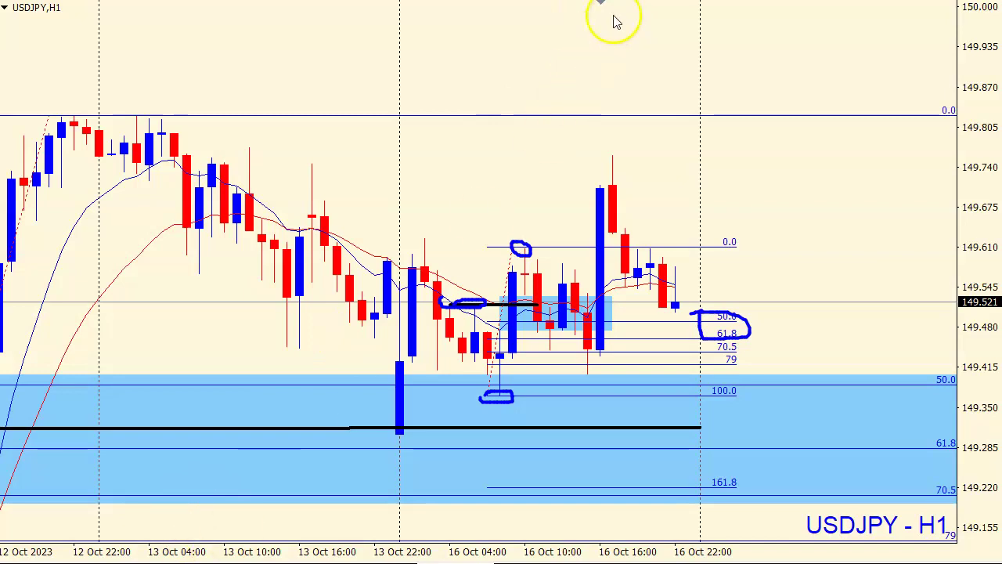
{"action": "left_click", "coordinate": [614, 16]}
{"action": "left_click", "coordinate": [527, 288]}
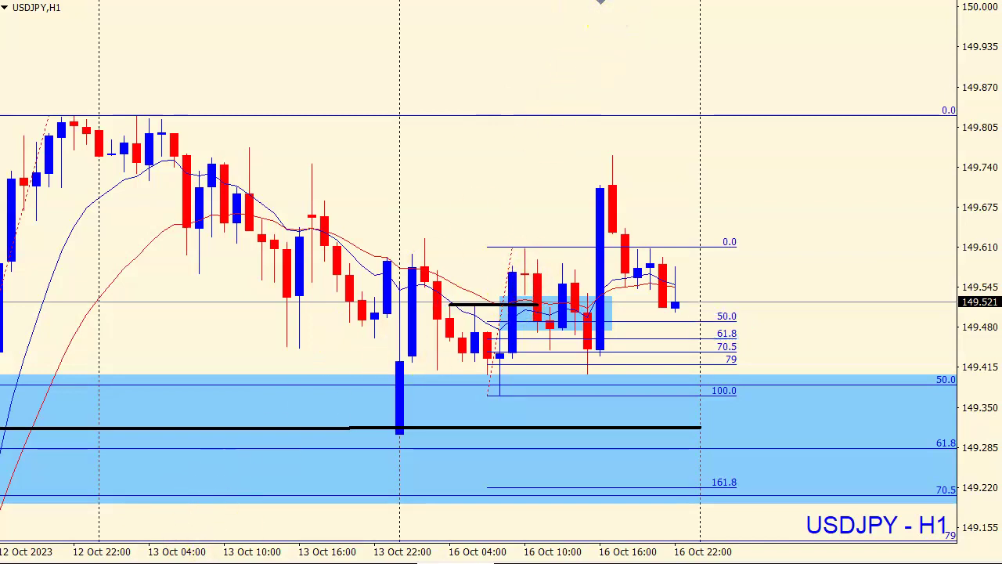
- Examine with the crosshair how the 16 October pullback candles meet the small blue rectangle and the 50.0 to 79 Fibonacci levels
{"action": "middle_click", "coordinate": [510, 278]}
{"action": "left_click_drag", "start_coordinate": [432, 257], "coordinate": [447, 332]}
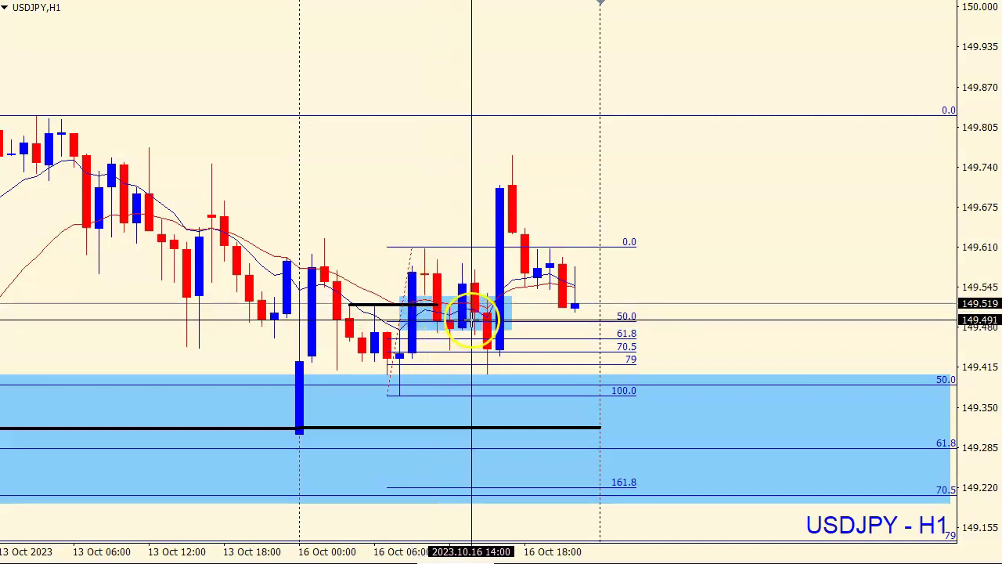
{"action": "mouse_move", "coordinate": [451, 324]}
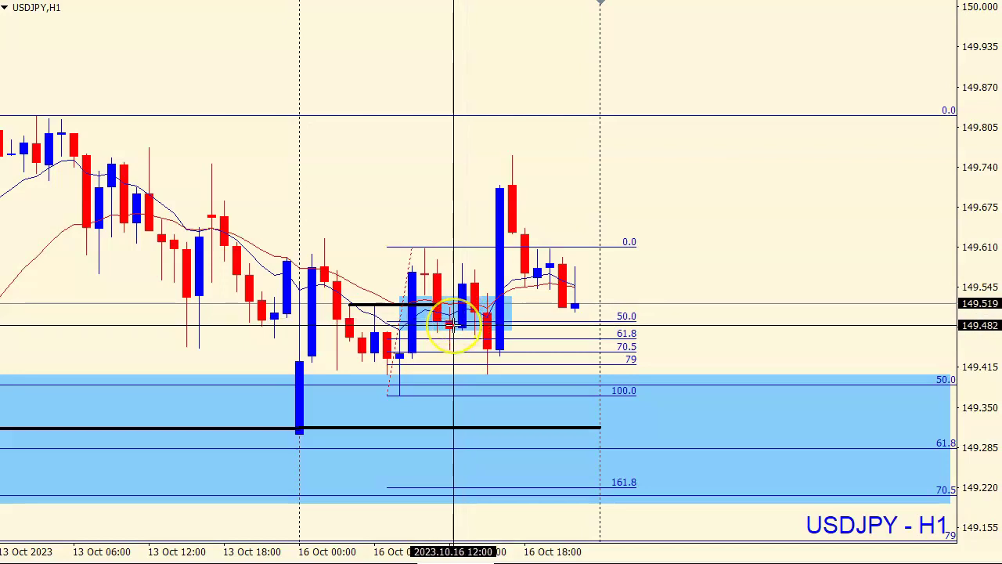
{"action": "left_click", "coordinate": [452, 322]}
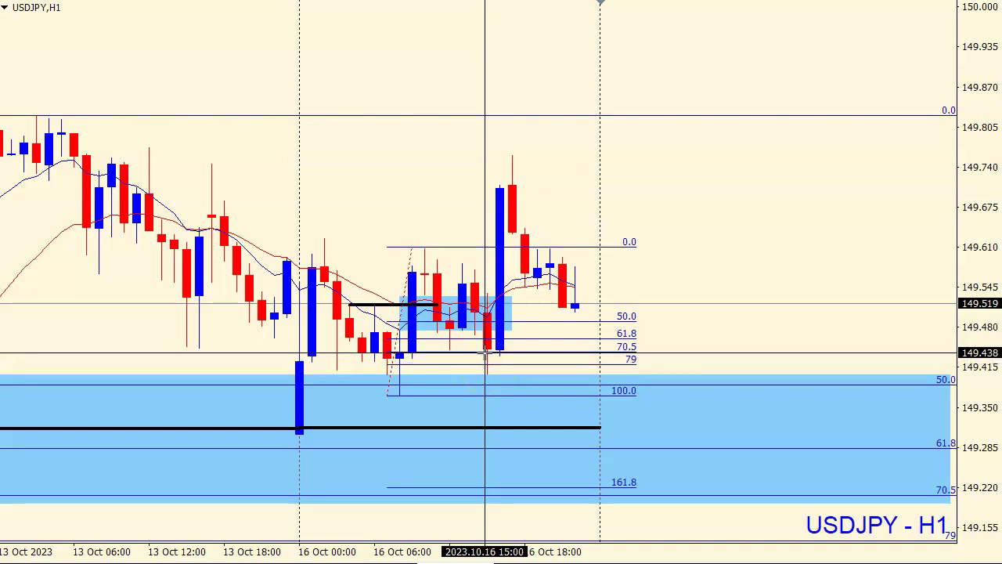
{"action": "key", "text": "plus"}
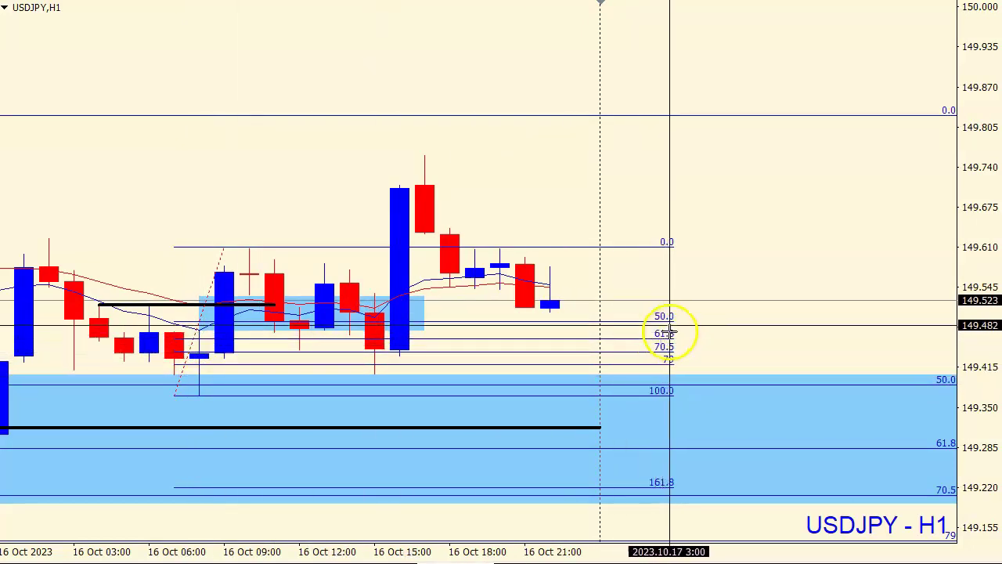
{"action": "key", "text": "minus"}
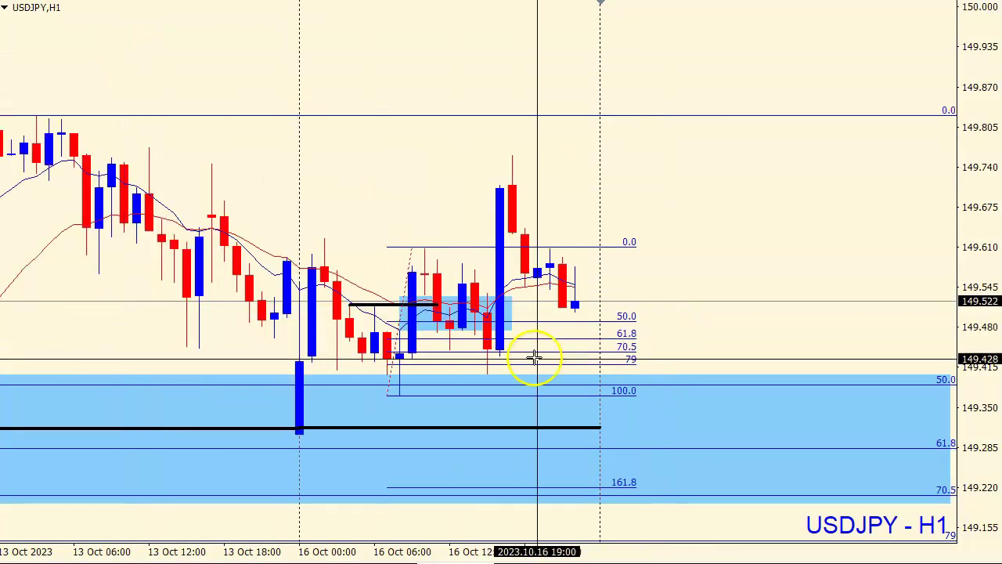
- Measure with the crosshair from the lower wick of the 16 October 15:00 candle up to about the 61.8 level
{"action": "left_click", "coordinate": [489, 370]}
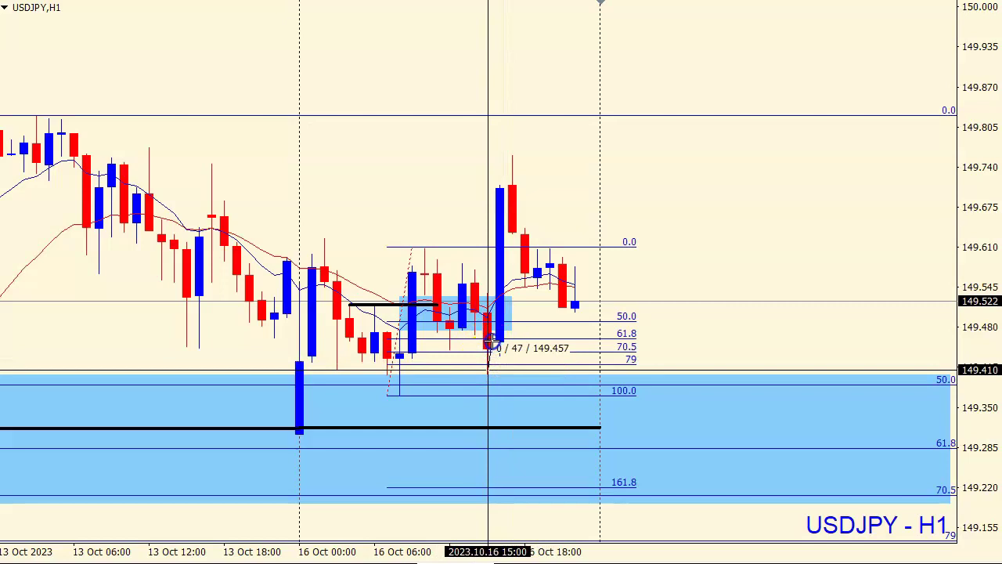
{"action": "left_click_drag", "start_coordinate": [492, 340], "coordinate": [530, 342]}
{"action": "middle_click", "coordinate": [533, 340]}
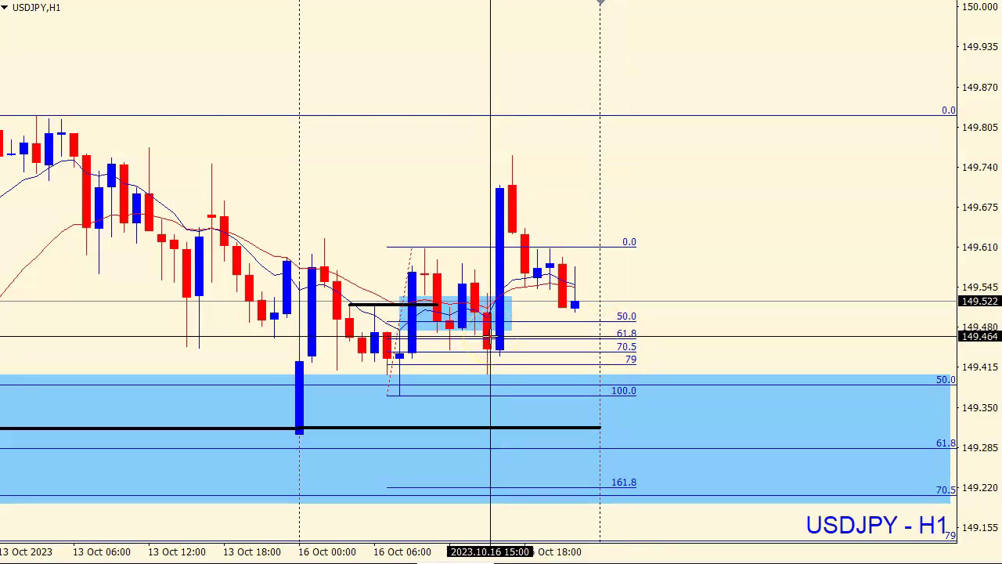
- Measure from the 61.8 level at the 15:00 candle to the 100.0 swing low and up towards the large bullish candle's top
{"action": "middle_click", "coordinate": [478, 335]}
{"action": "middle_click", "coordinate": [482, 329]}
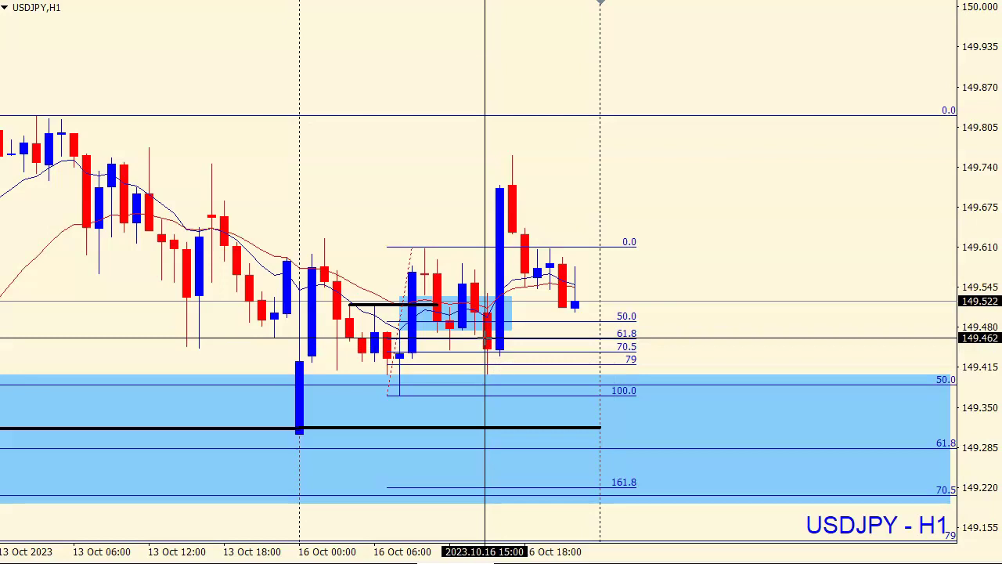
{"action": "left_click_drag", "start_coordinate": [461, 352], "coordinate": [397, 402]}
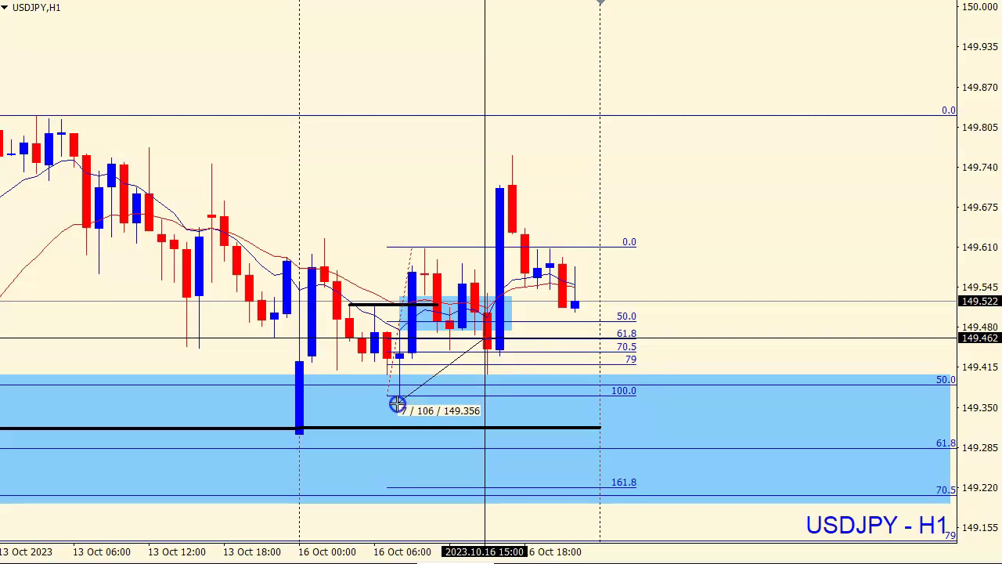
{"action": "left_click_drag", "start_coordinate": [398, 402], "coordinate": [486, 218]}
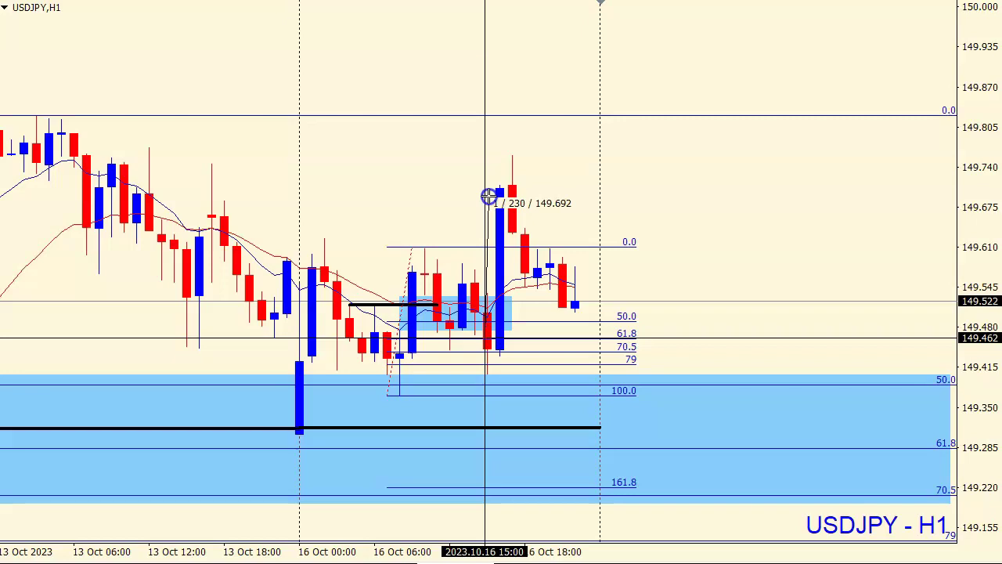
{"action": "mouse_move", "coordinate": [487, 198]}
{"action": "left_mouse_down"}
{"action": "mouse_move", "coordinate": [486, 301]}
{"action": "mouse_move", "coordinate": [485, 196]}
{"action": "left_mouse_up"}
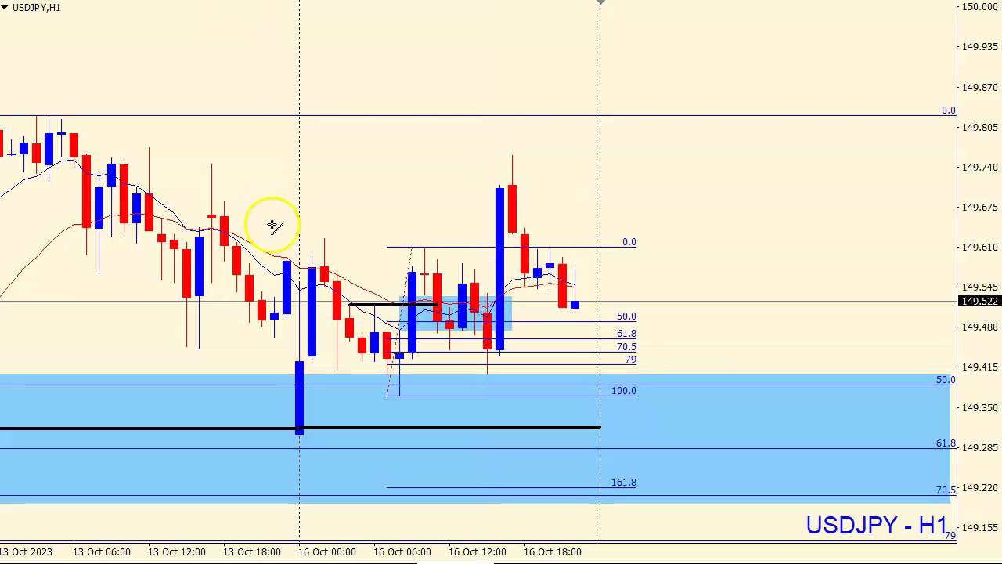
- Trace the large bullish 16 October candle with the crosshair from near the 61.8 level up to its top
{"action": "middle_click", "coordinate": [150, 174]}
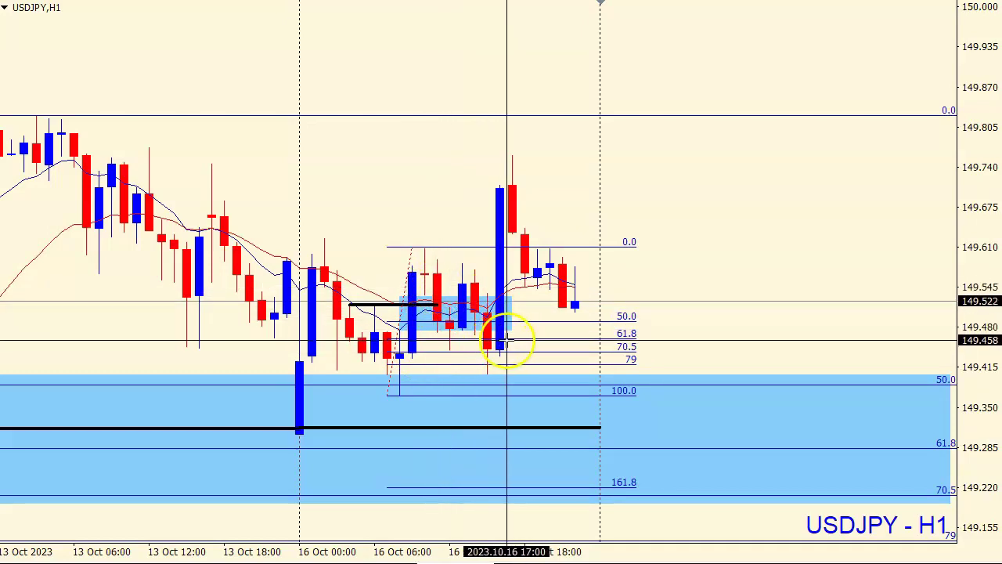
{"action": "left_click_drag", "start_coordinate": [489, 329], "coordinate": [488, 201]}
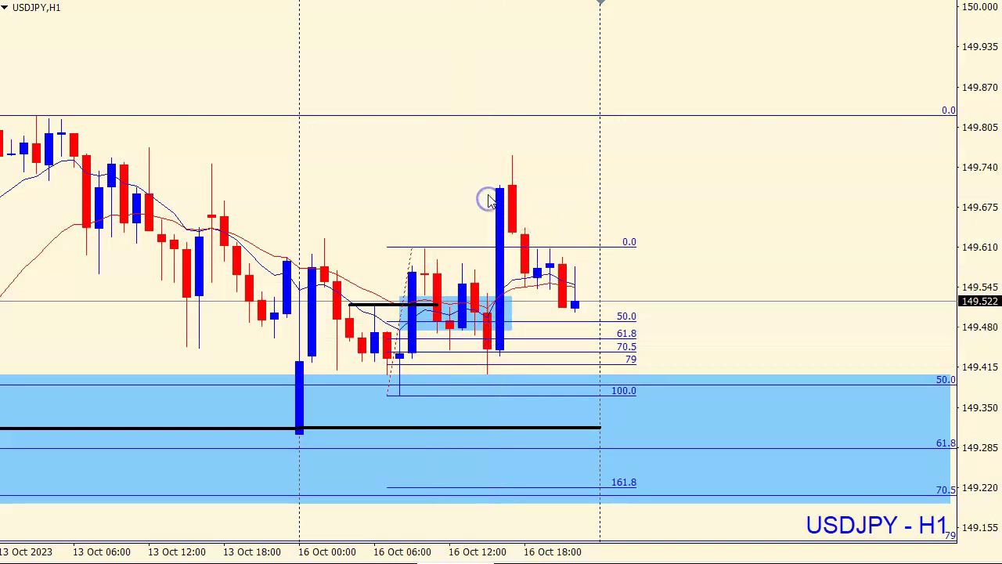
{"action": "middle_click", "coordinate": [493, 201]}
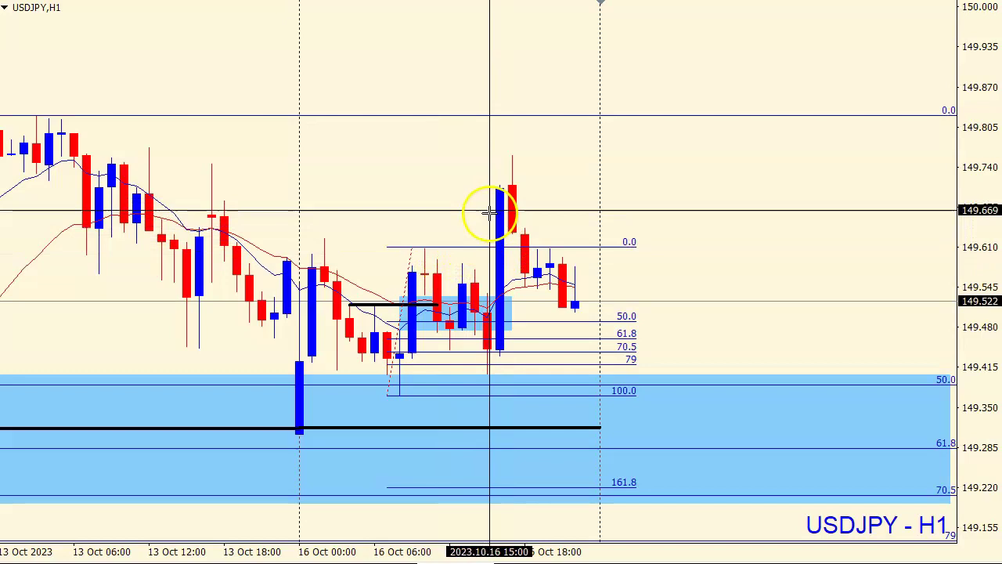
{"action": "left_click", "coordinate": [502, 165]}
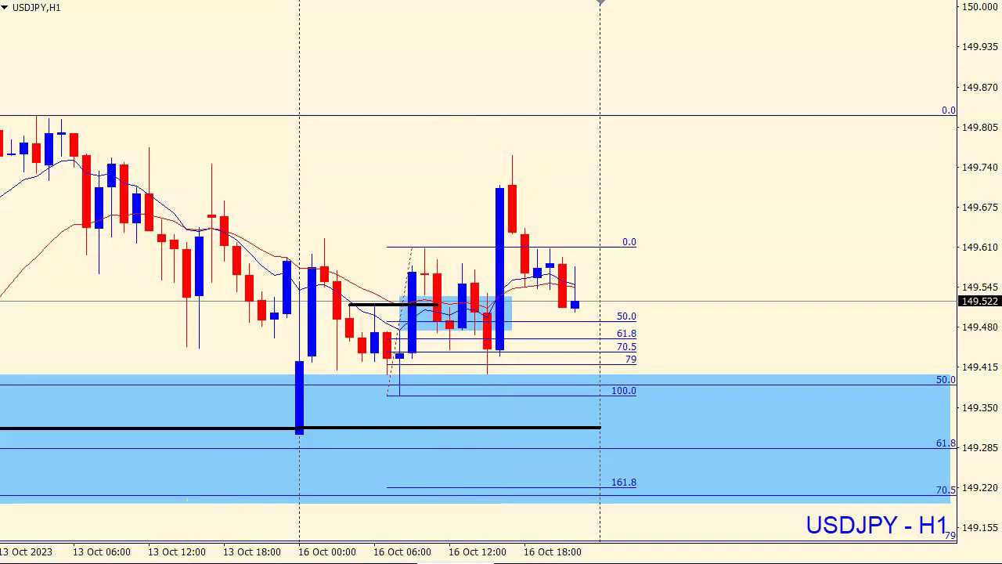
- Draw two long freehand blue lines just below the 0.0 level from the 13 October highs and cross them above the 16 October high
{"action": "left_click_drag", "start_coordinate": [94, 140], "coordinate": [559, 140]}
{"action": "mouse_move", "coordinate": [28, 123]}
{"action": "left_mouse_down"}
{"action": "mouse_move", "coordinate": [597, 123]}
{"action": "mouse_move", "coordinate": [521, 148]}
{"action": "left_mouse_up"}
{"action": "left_click_drag", "start_coordinate": [524, 106], "coordinate": [550, 158]}
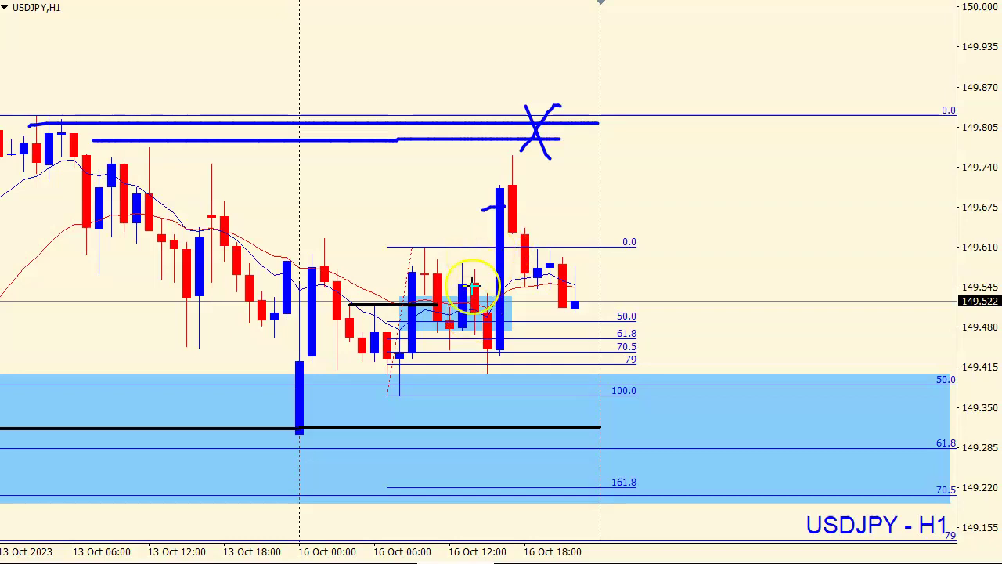
- Mark the lower 13 October highs, the decline from the 16 October high and the levels beneath it, and clear all freehand drawings
{"action": "left_click_drag", "start_coordinate": [146, 188], "coordinate": [317, 188]}
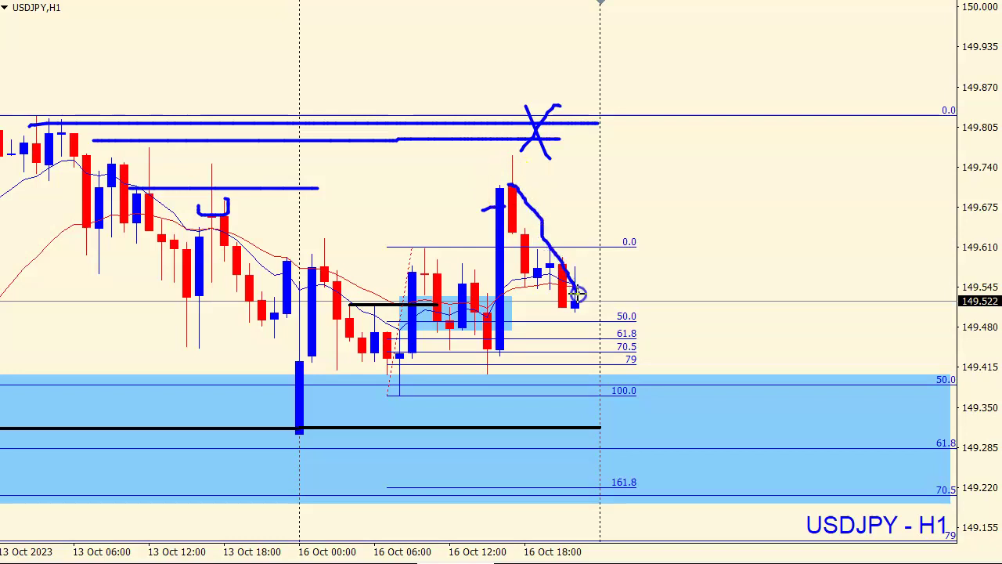
{"action": "left_click_drag", "start_coordinate": [487, 326], "coordinate": [597, 327]}
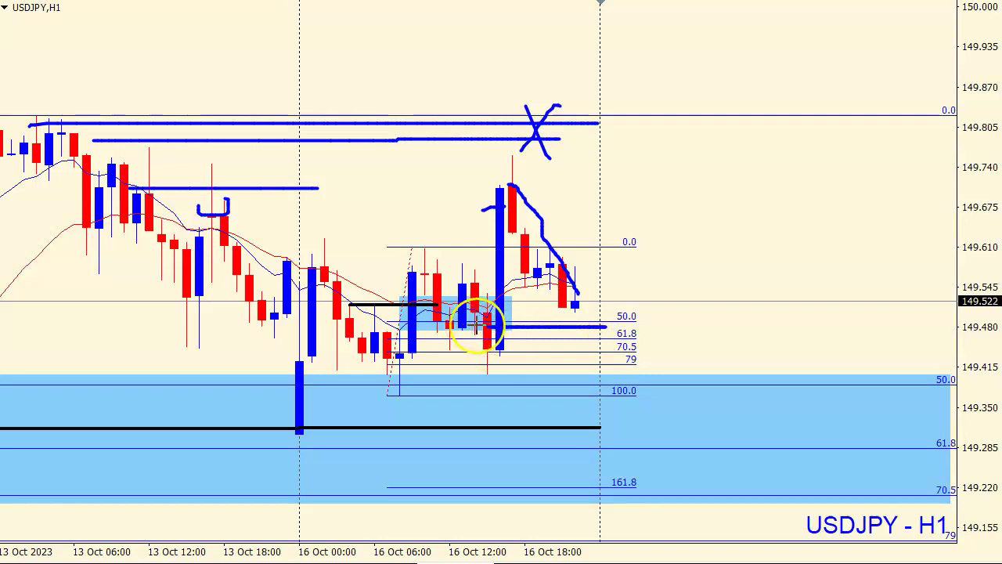
{"action": "left_click_drag", "start_coordinate": [374, 392], "coordinate": [416, 392]}
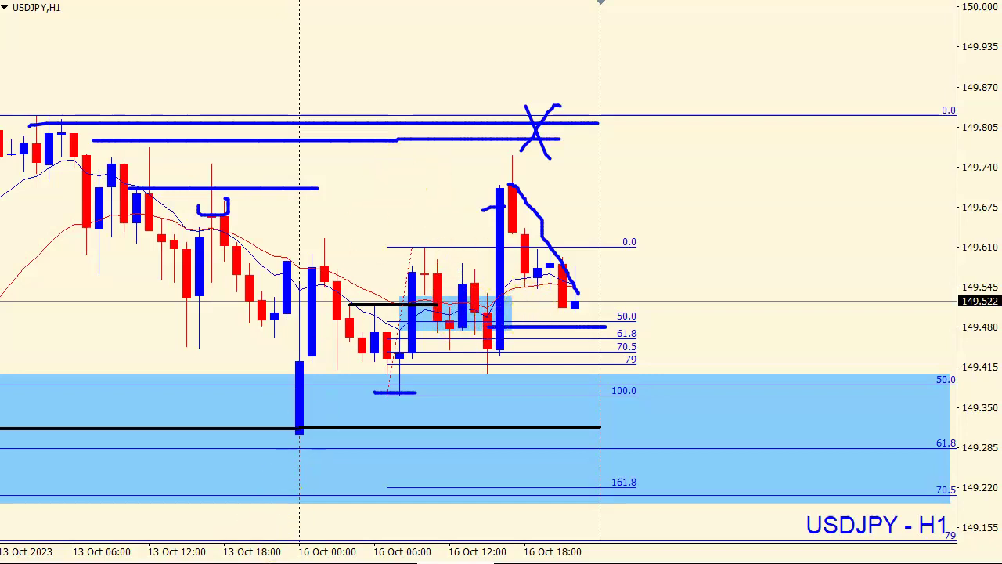
{"action": "key", "text": "Escape"}
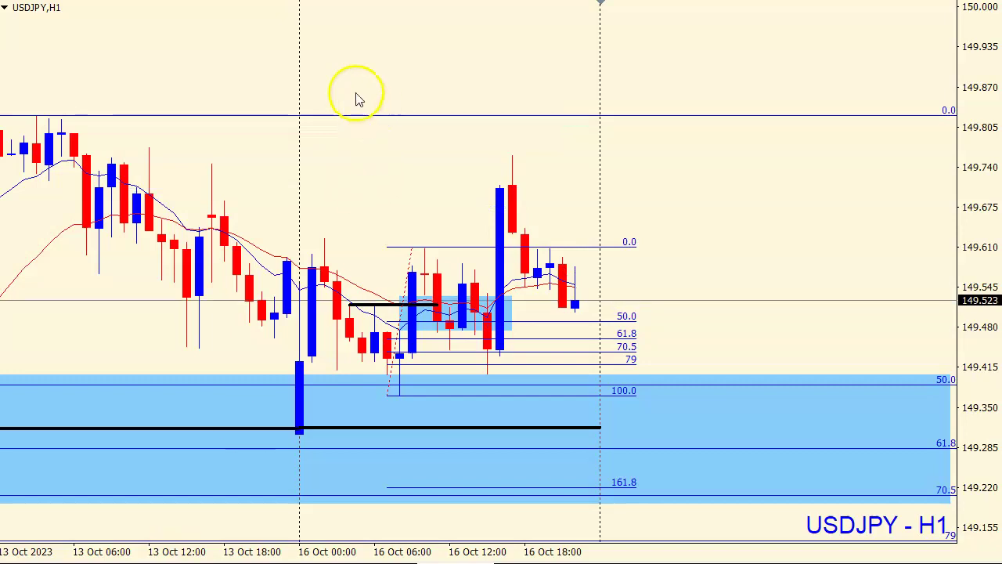